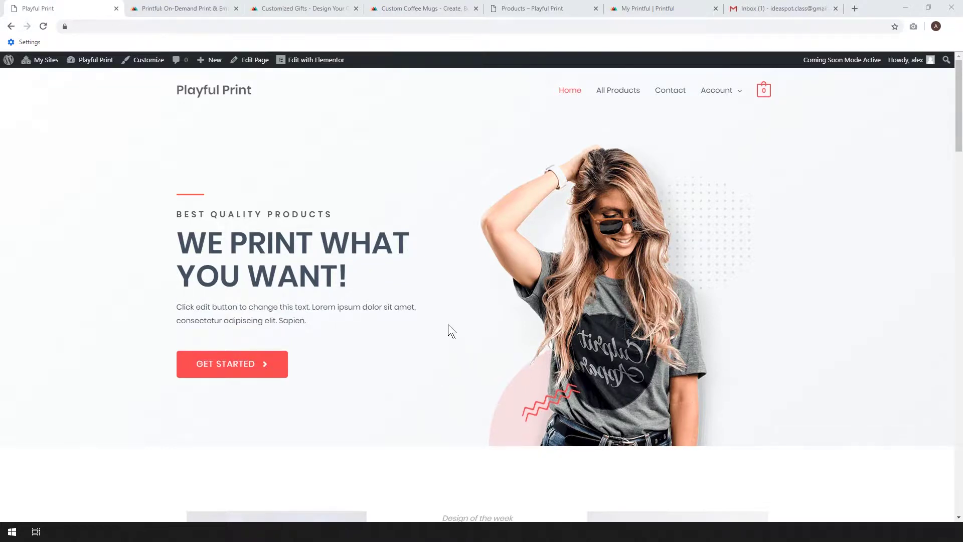
# Switch from the Playful Print homepage to the Printful homepage tab.
pyautogui.click(183, 7)
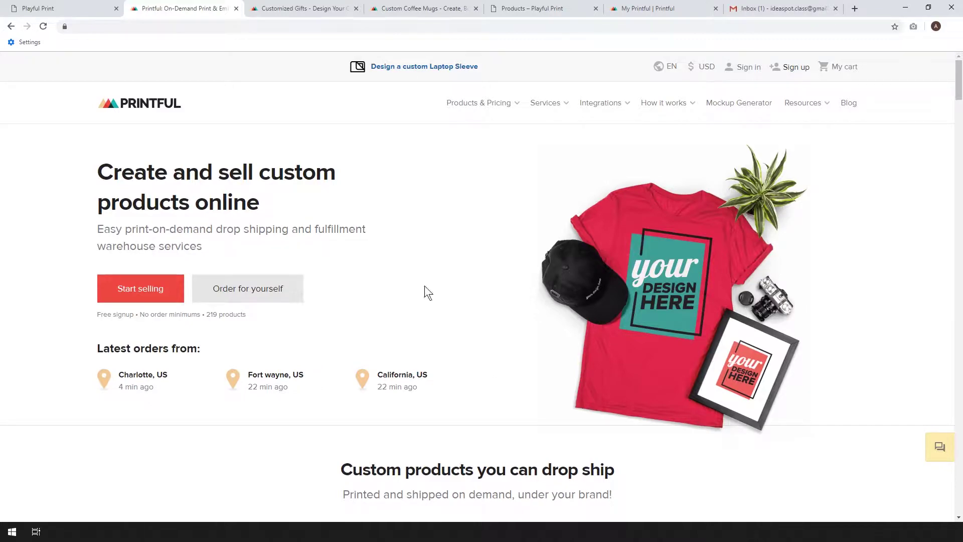
# Browse the Customized Gifts product grid, then view the Custom Coffee Mugs example gallery.
pyautogui.click(293, 9)
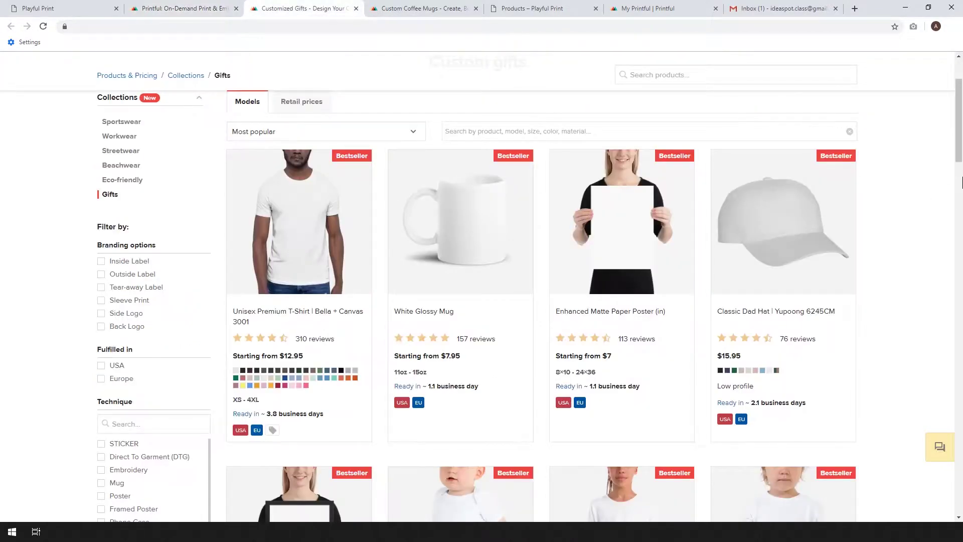
pyautogui.scroll(-4, 960, 180)
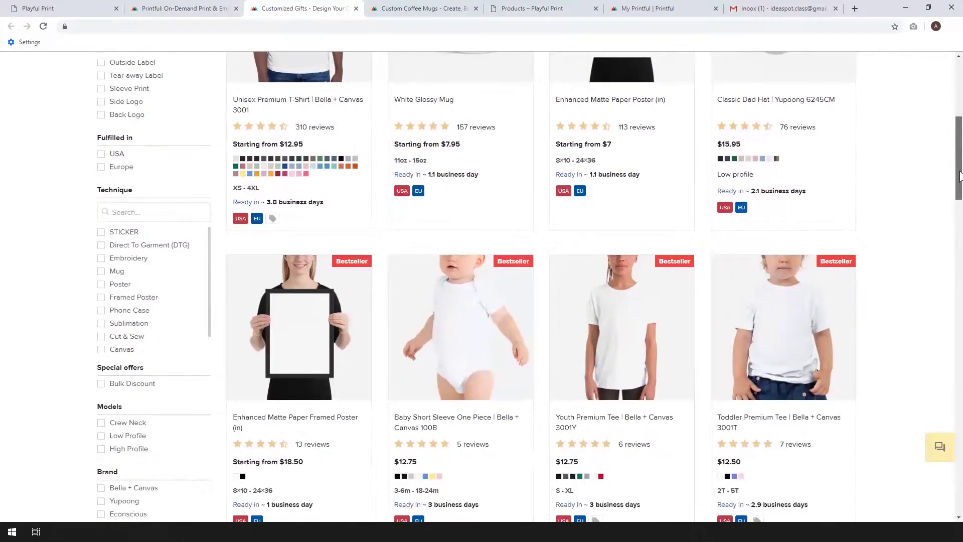
pyautogui.moveTo(961, 177); pyautogui.dragTo(962, 413)
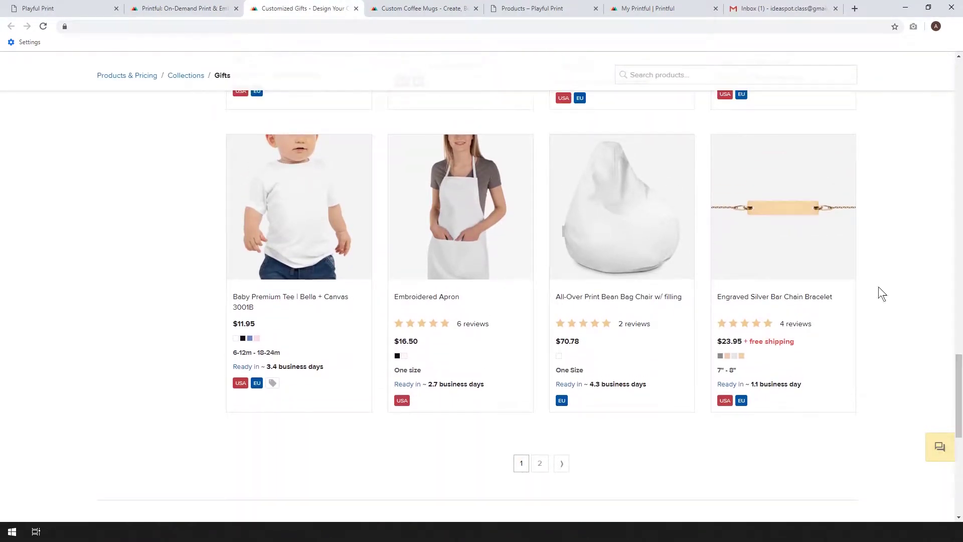
pyautogui.click(411, 6)
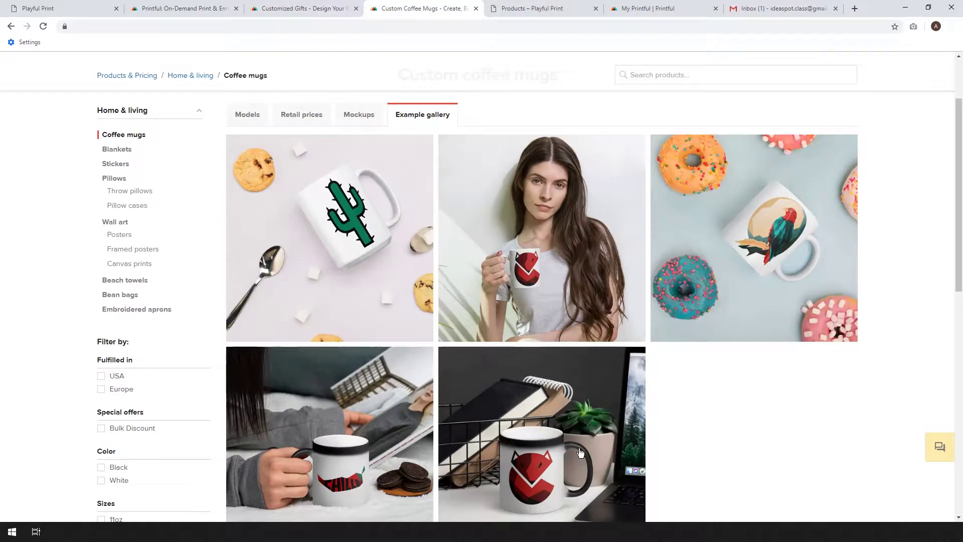
pyautogui.scroll(-1, 570, 312)
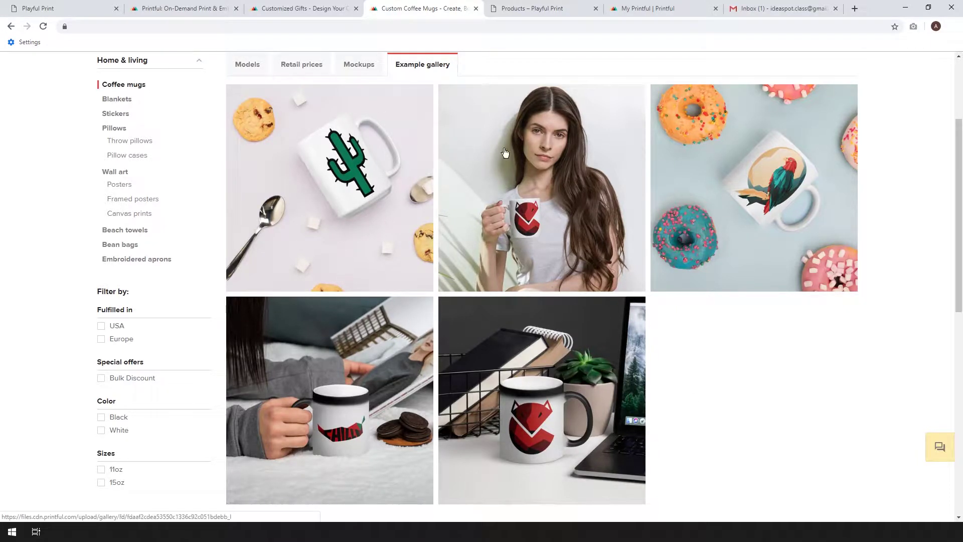
pyautogui.click(519, 9)
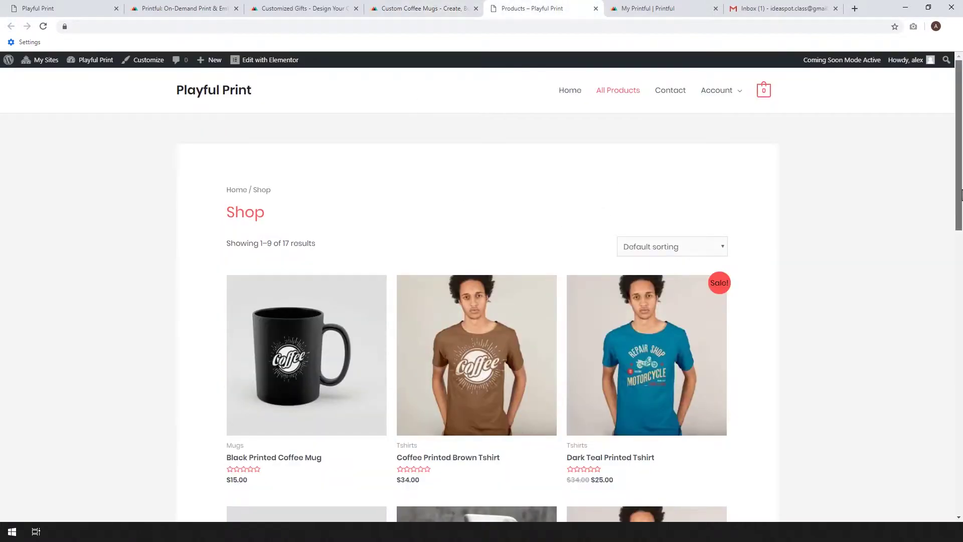
pyautogui.moveTo(962, 190); pyautogui.dragTo(962, 325)
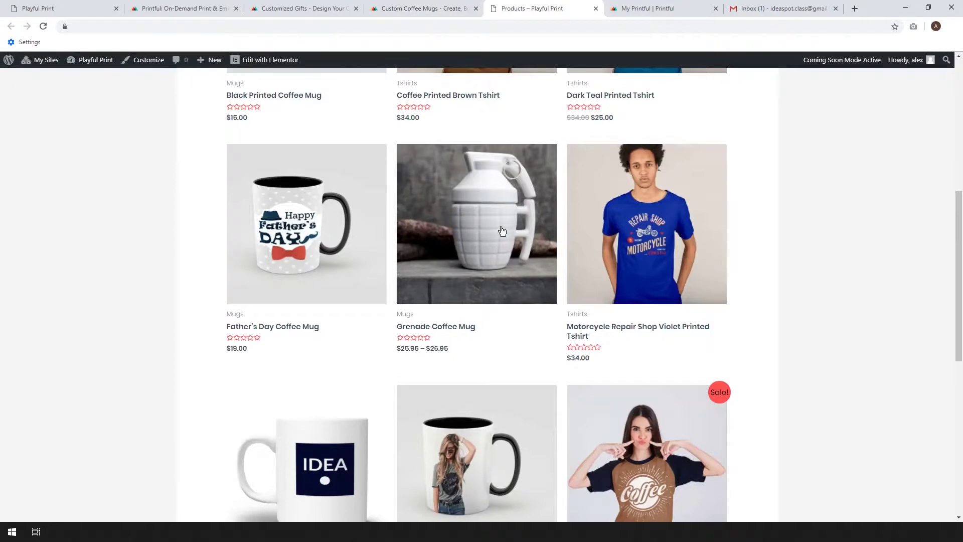
pyautogui.moveTo(962, 249); pyautogui.dragTo(961, 186)
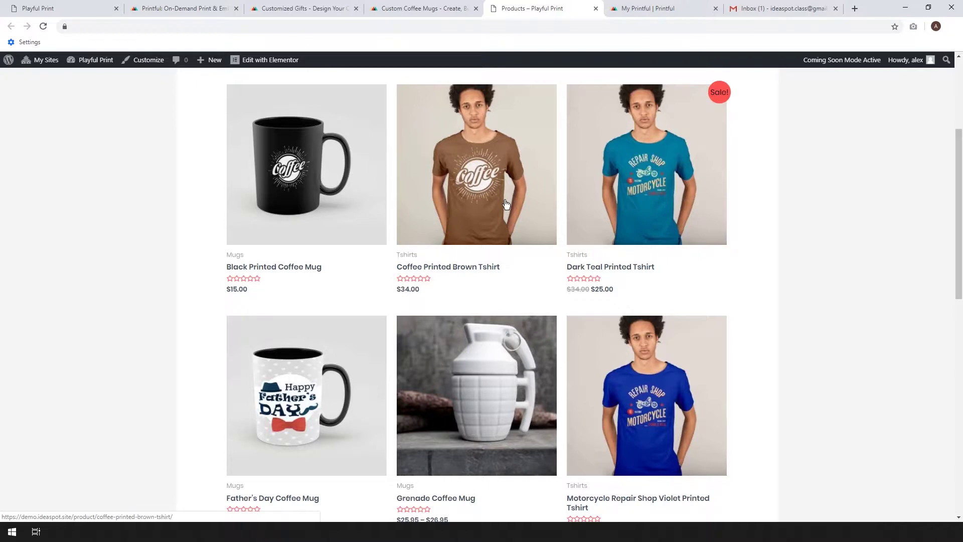
pyautogui.scroll(1, 331, 198)
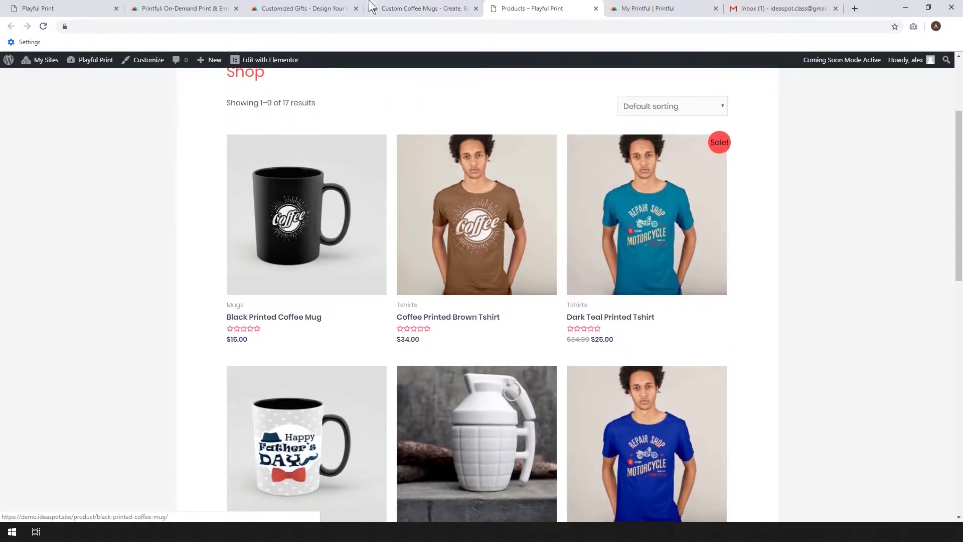
pyautogui.click(393, 7)
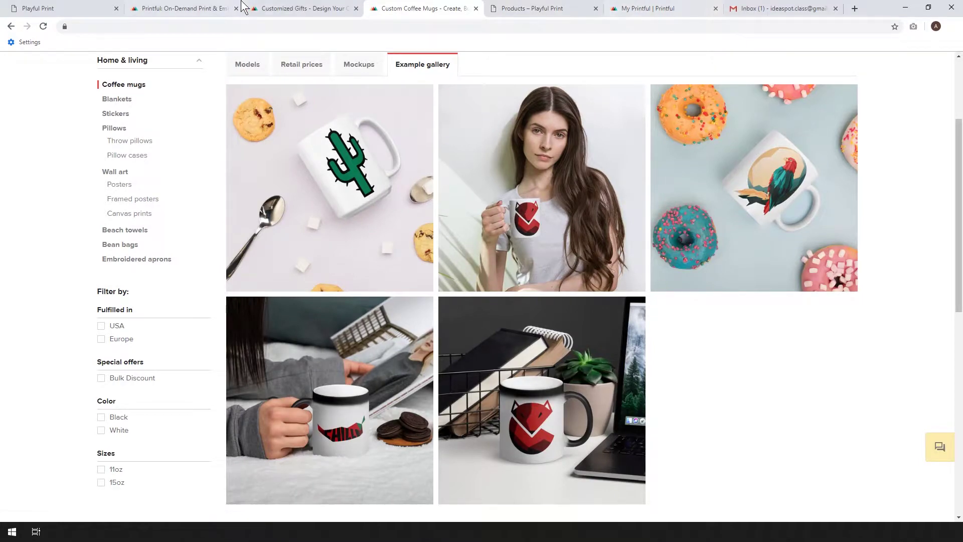
# Check and minimize the incognito Sign Up window, then go to the My Printful dashboard.
pyautogui.click(173, 9)
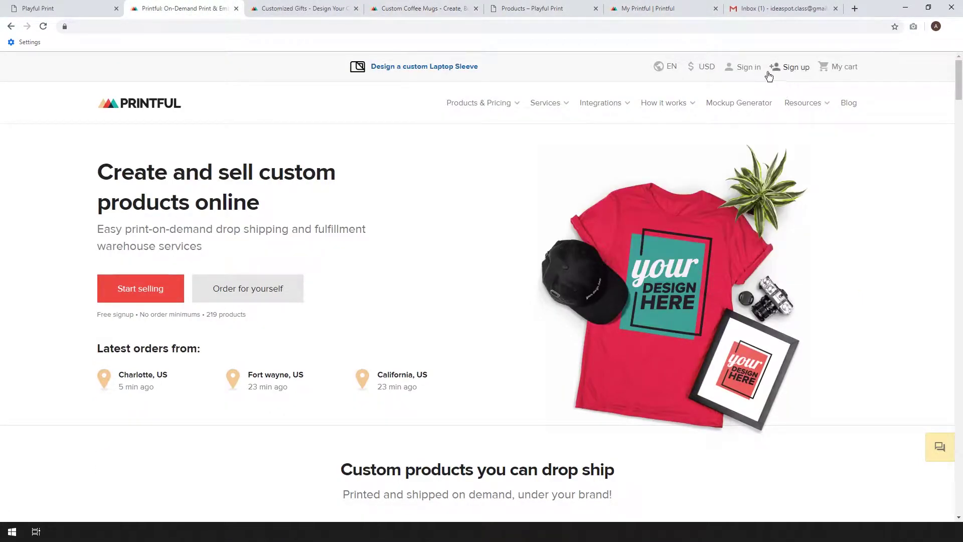
pyautogui.click(533, 477)
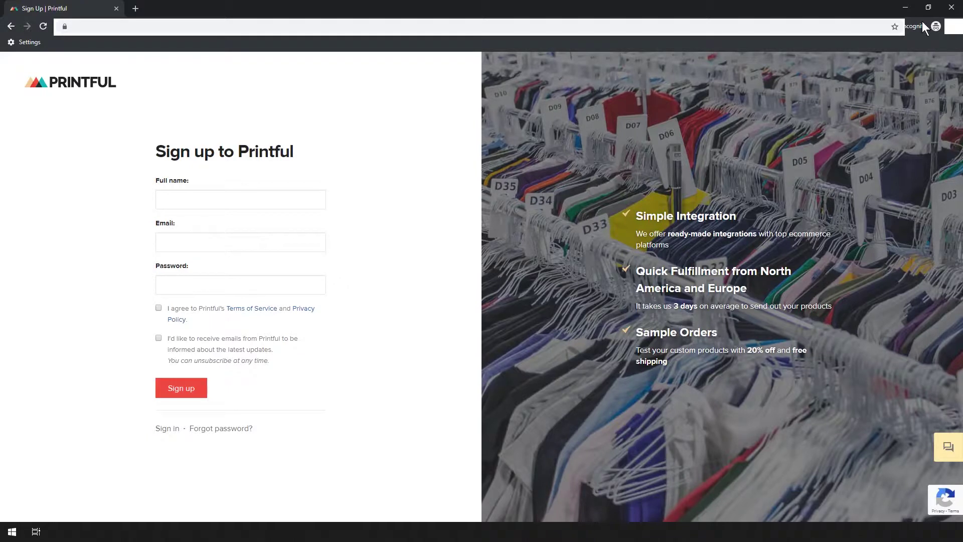
pyautogui.click(907, 7)
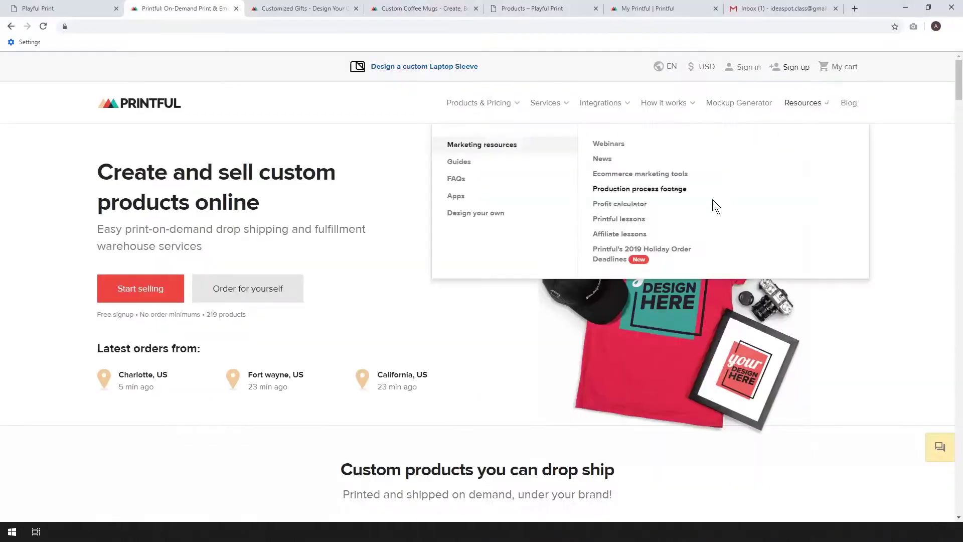
pyautogui.click(647, 9)
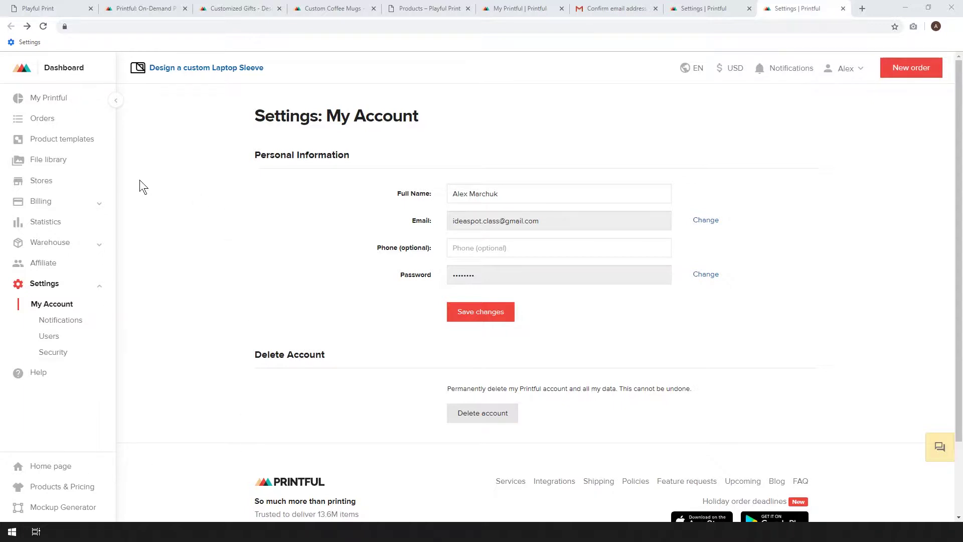
# Open Printful's Stores page in a new tab.
pyautogui.rightClick(45, 187)
pyautogui.click(61, 191)
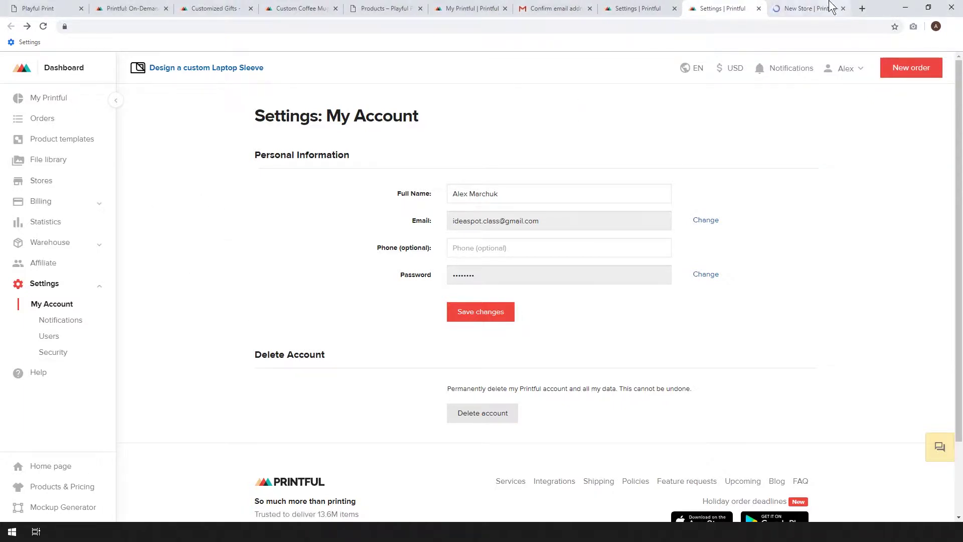
pyautogui.click(807, 7)
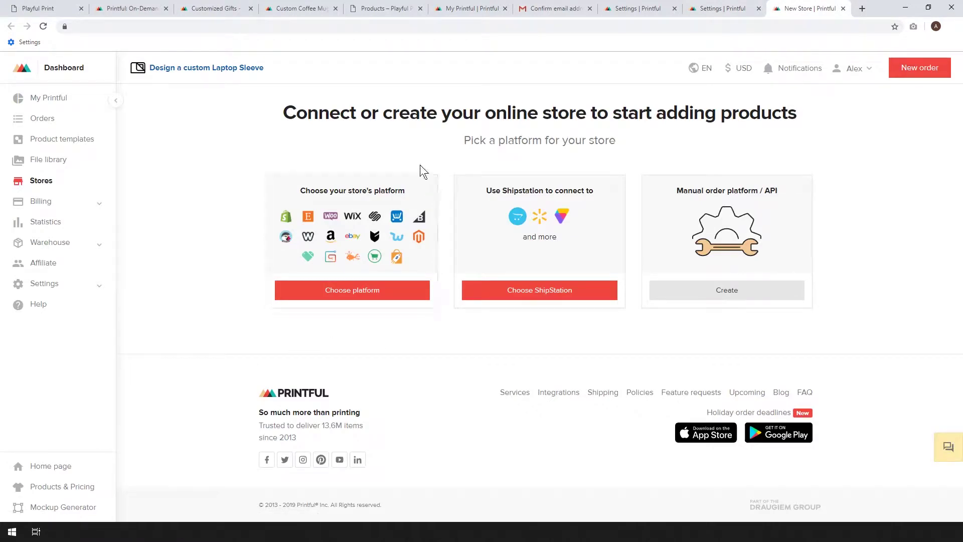
# Choose WooCommerce, select 'Set-up for an existing store' and scroll to Step 2 on REST API.
pyautogui.click(347, 299)
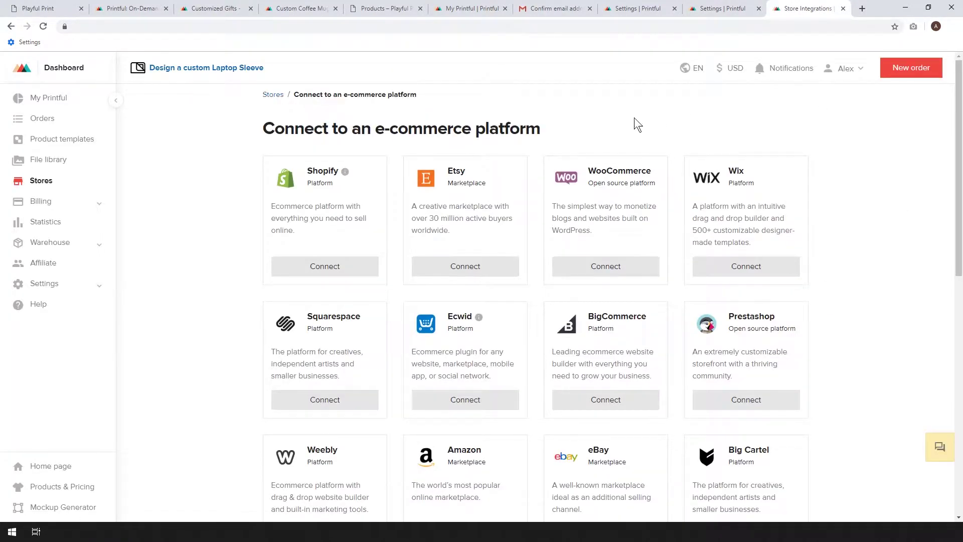
pyautogui.click(599, 267)
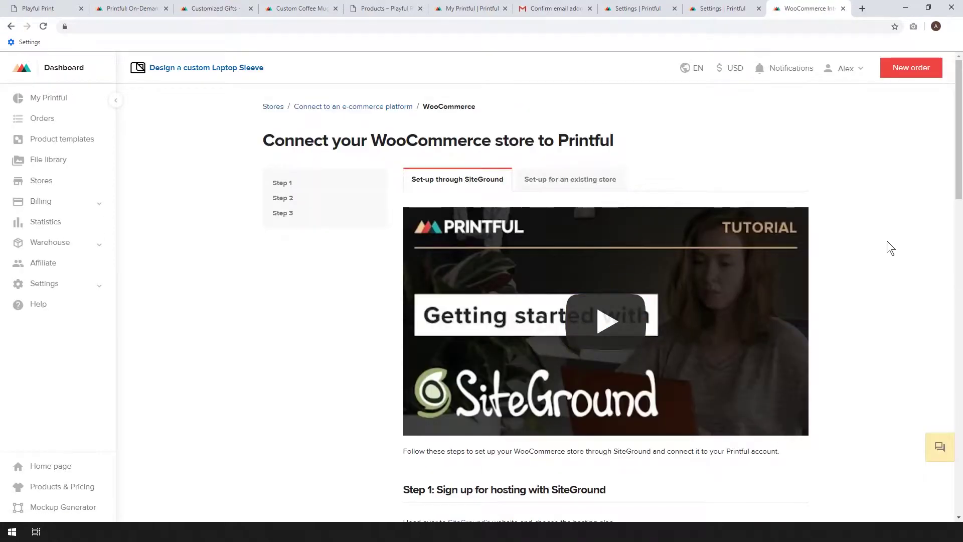
pyautogui.scroll(-1, 888, 240)
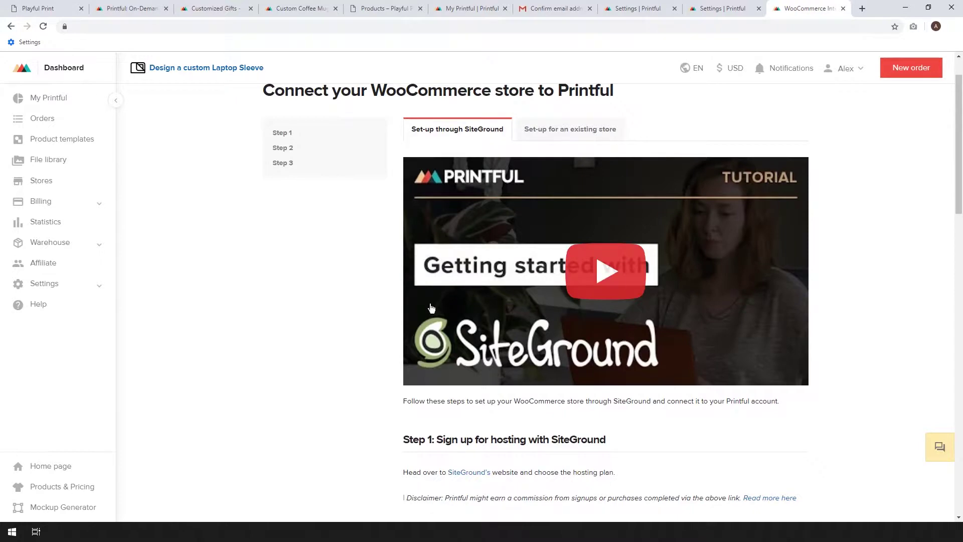
pyautogui.click(586, 131)
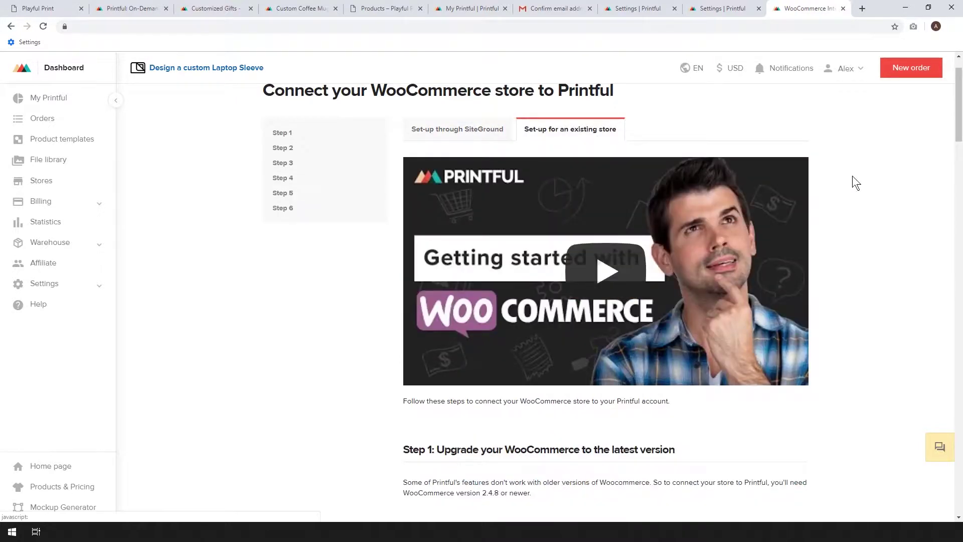
pyautogui.scroll(-5, 892, 217)
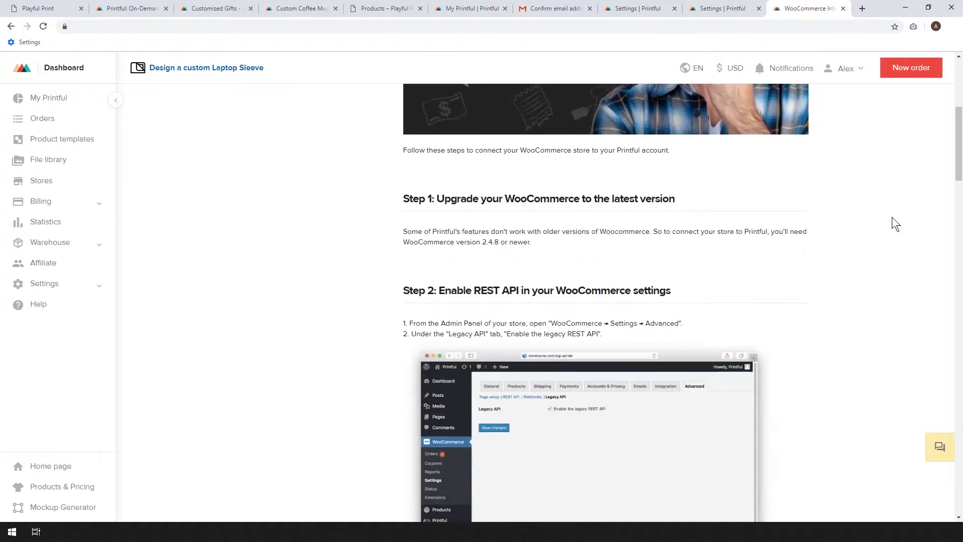
pyautogui.scroll(-1, 892, 216)
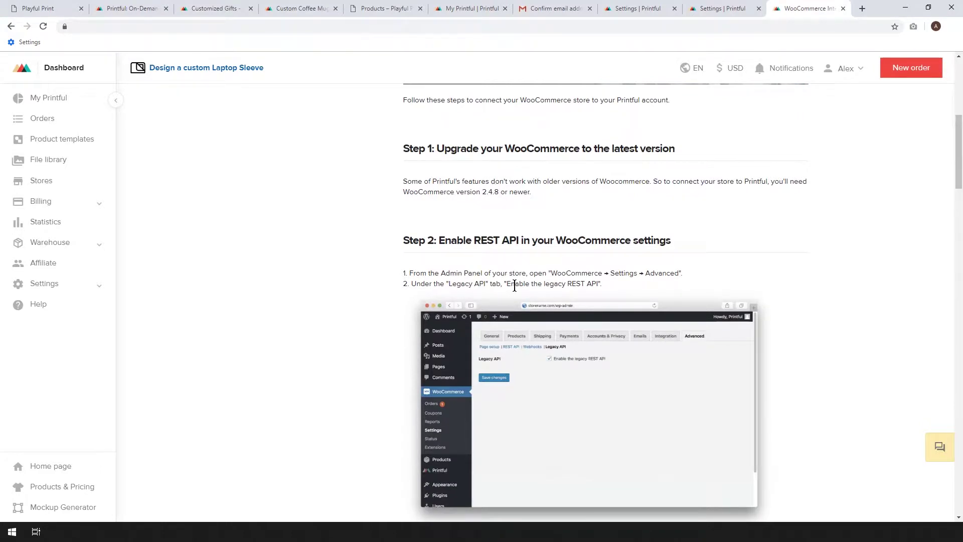
pyautogui.scroll(-1, 417, 297)
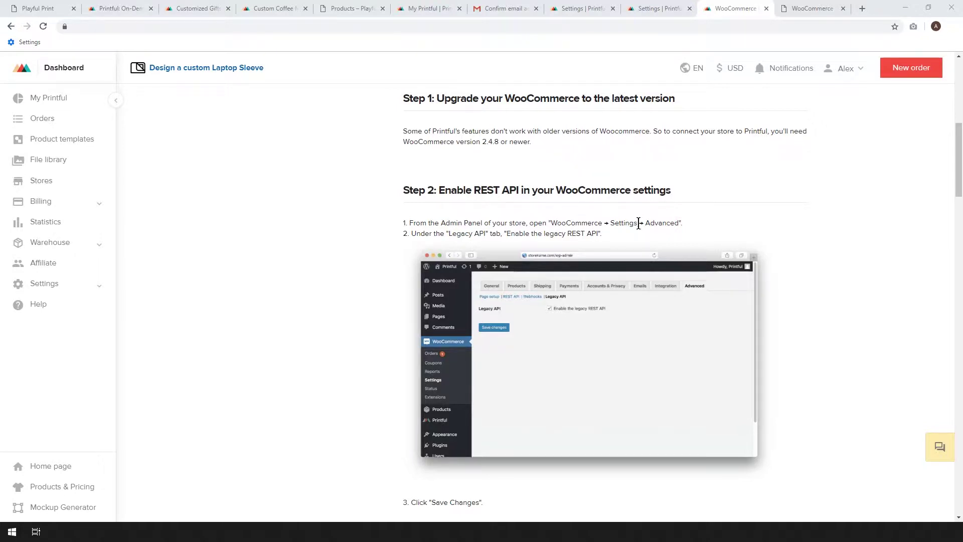
pyautogui.click(803, 8)
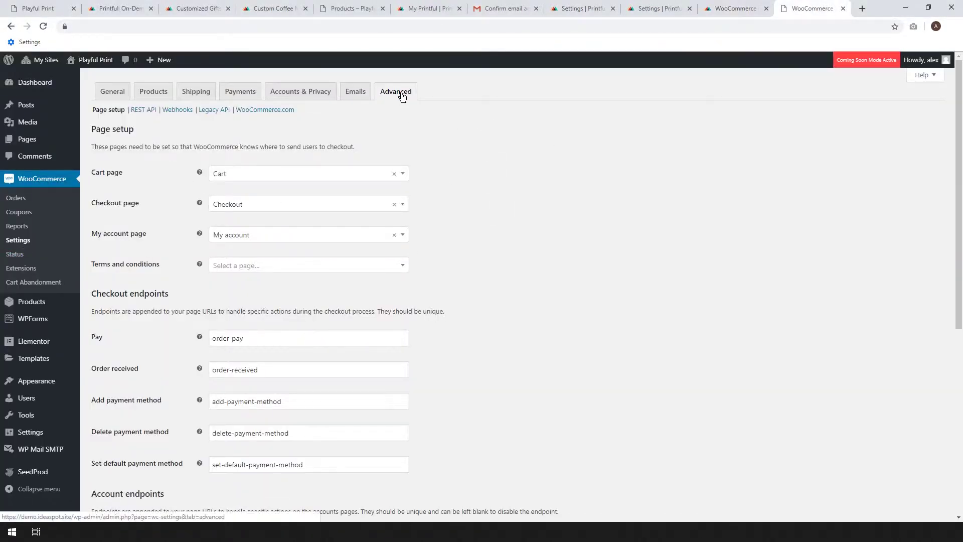
# Enable the legacy REST API under Advanced > Legacy API and save changes.
pyautogui.click(141, 112)
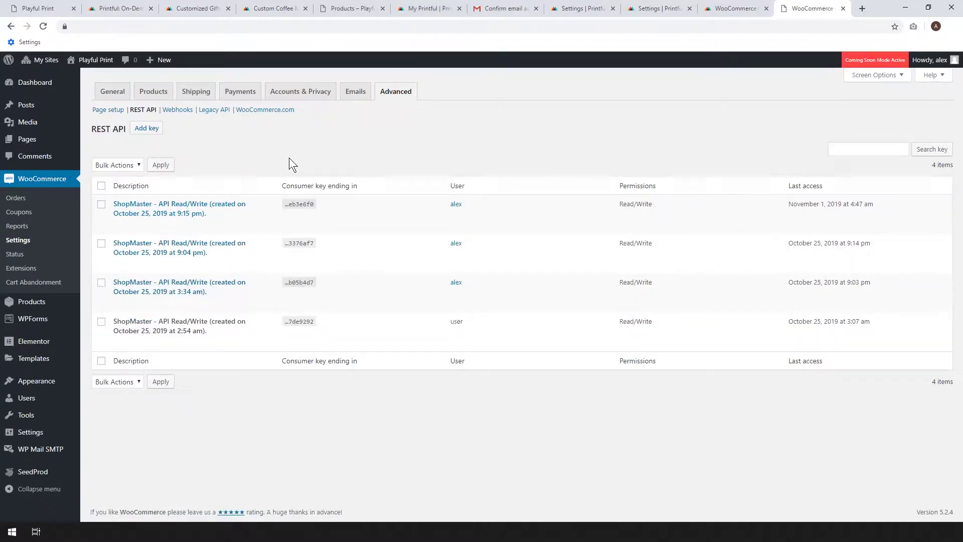
pyautogui.click(214, 110)
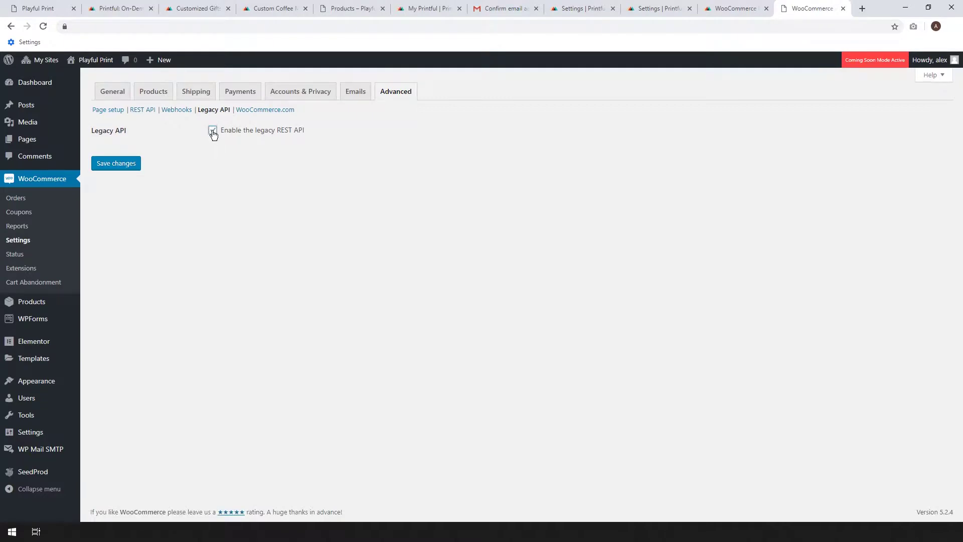
pyautogui.click(103, 169)
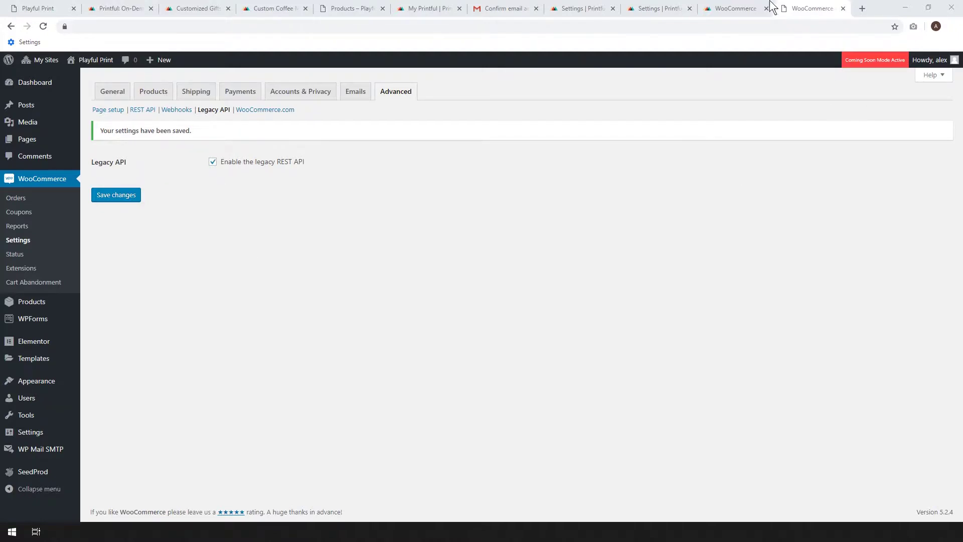
# Read the guide's Step 3 permalink heading, then return to the WooCommerce settings.
pyautogui.click(741, 8)
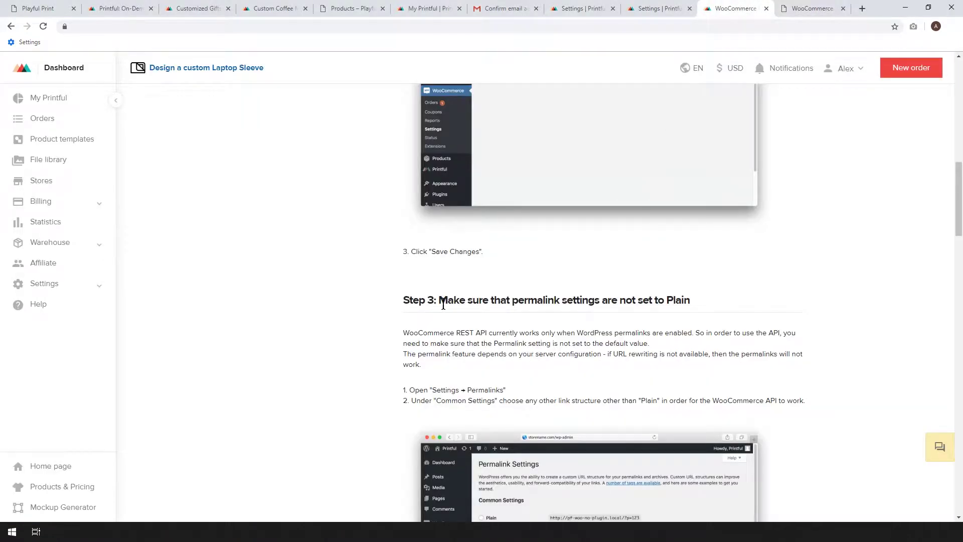
pyautogui.moveTo(512, 300); pyautogui.dragTo(691, 300)
pyautogui.click(812, 8)
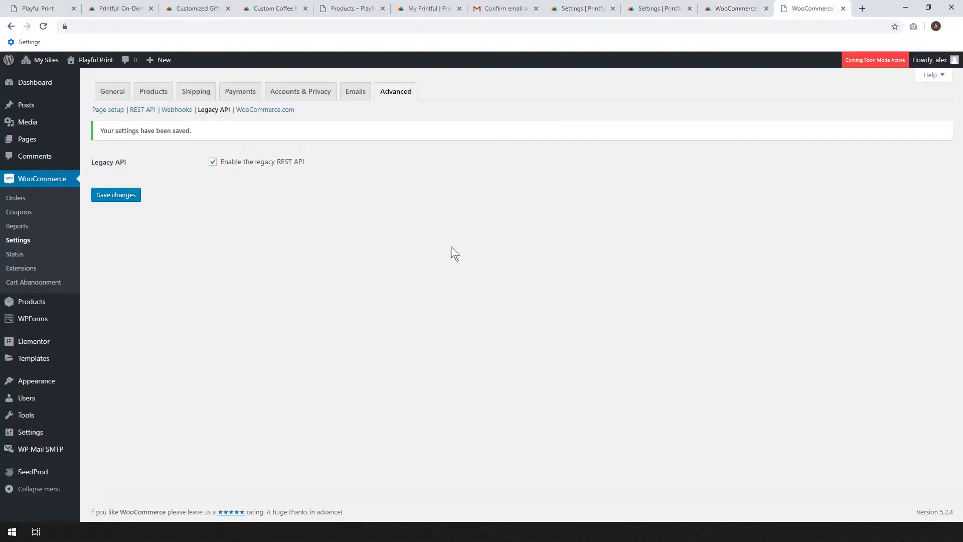
# Confirm Settings > Permalinks uses Post name, then scroll the Printful guide to step 4.
pyautogui.moveTo(46, 438)
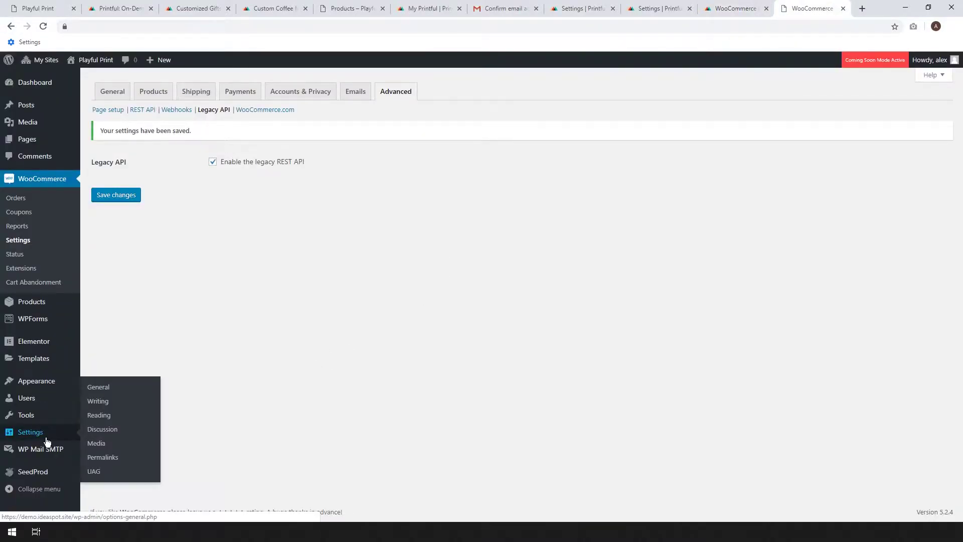
pyautogui.click(109, 459)
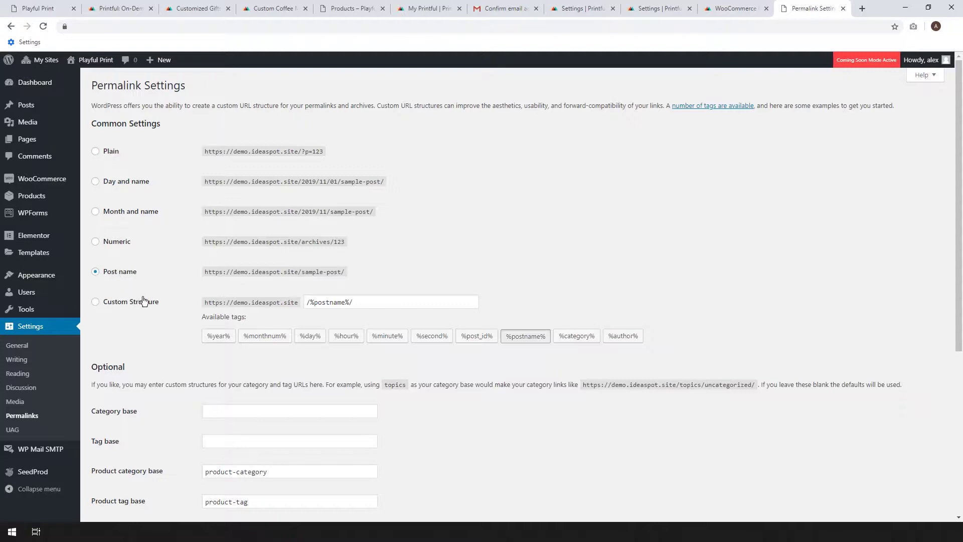
pyautogui.click(731, 7)
pyautogui.scroll(-2, 859, 230)
pyautogui.scroll(-7, 859, 231)
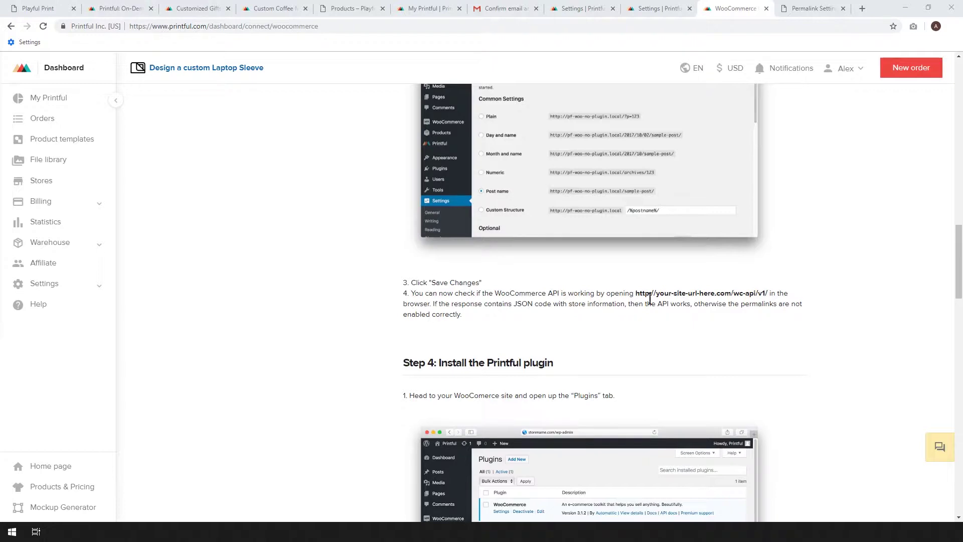
# Copy the guide's sample wc-api address and the store's domain demo.ideaspot.site.
pyautogui.moveTo(635, 295); pyautogui.dragTo(765, 293)
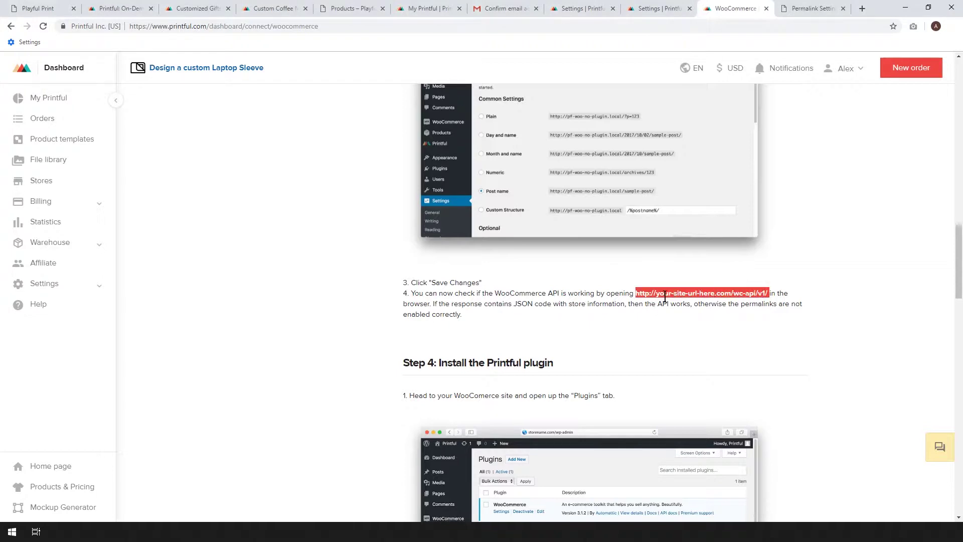
pyautogui.rightClick(703, 291)
pyautogui.click(715, 301)
pyautogui.click(813, 8)
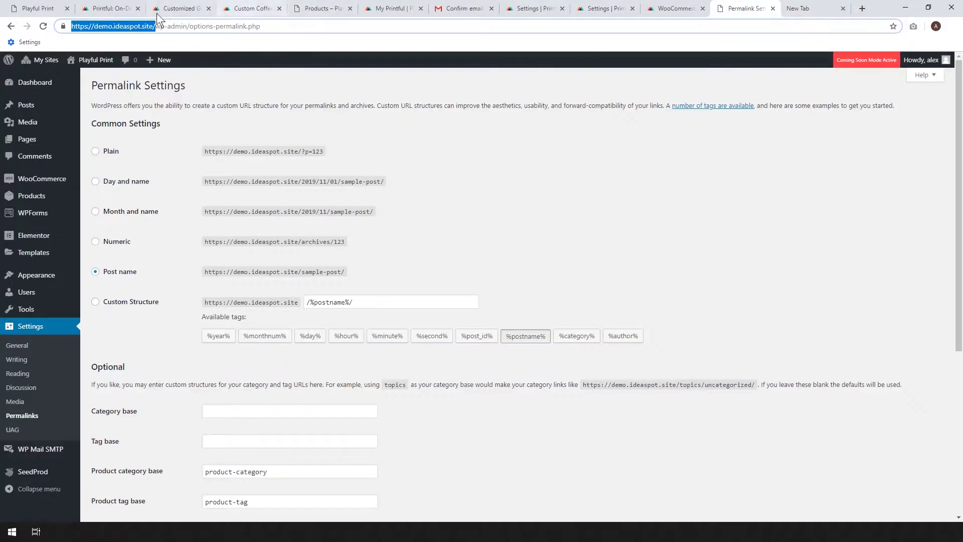
pyautogui.moveTo(71, 26); pyautogui.dragTo(153, 26)
pyautogui.click(93, 26)
pyautogui.rightClick(144, 25)
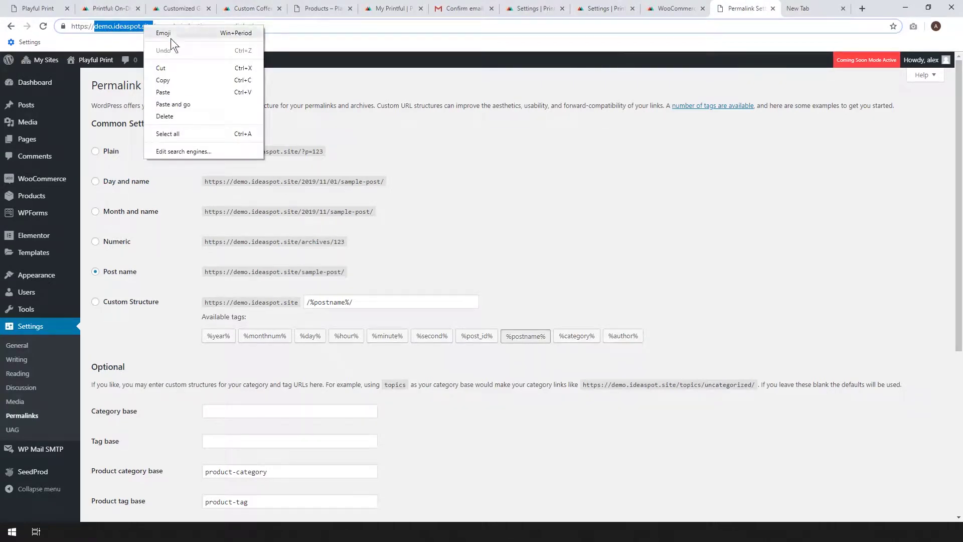
pyautogui.click(179, 81)
# Load the wc-api/v1 address with demo.ideaspot.site and check the JSON shows Playful Print.
pyautogui.click(794, 7)
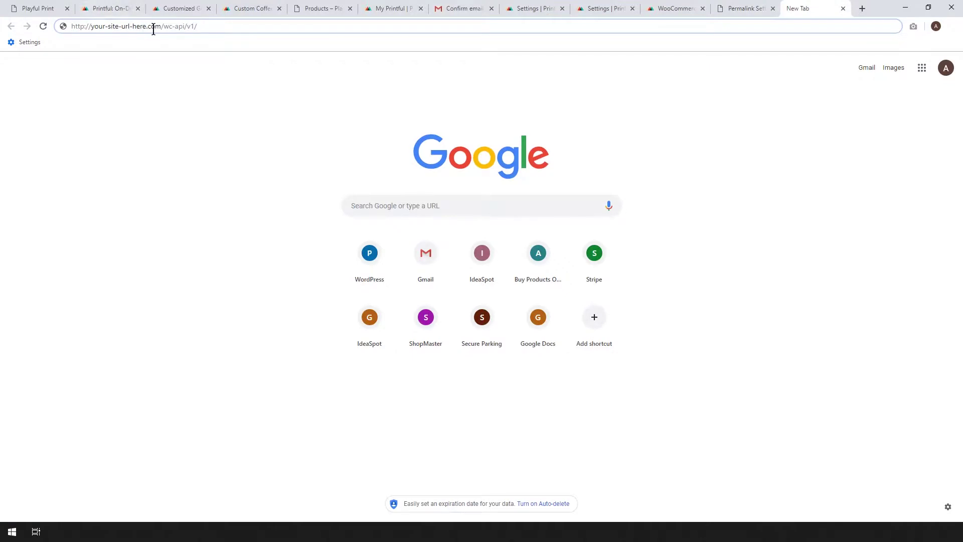
pyautogui.moveTo(161, 26); pyautogui.dragTo(93, 26)
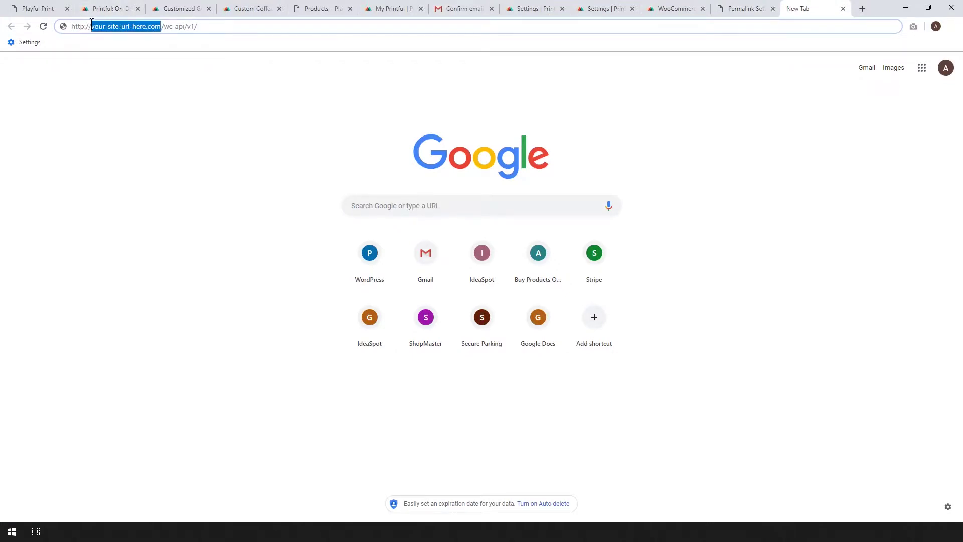
pyautogui.hotkey('ctrl', 'v')
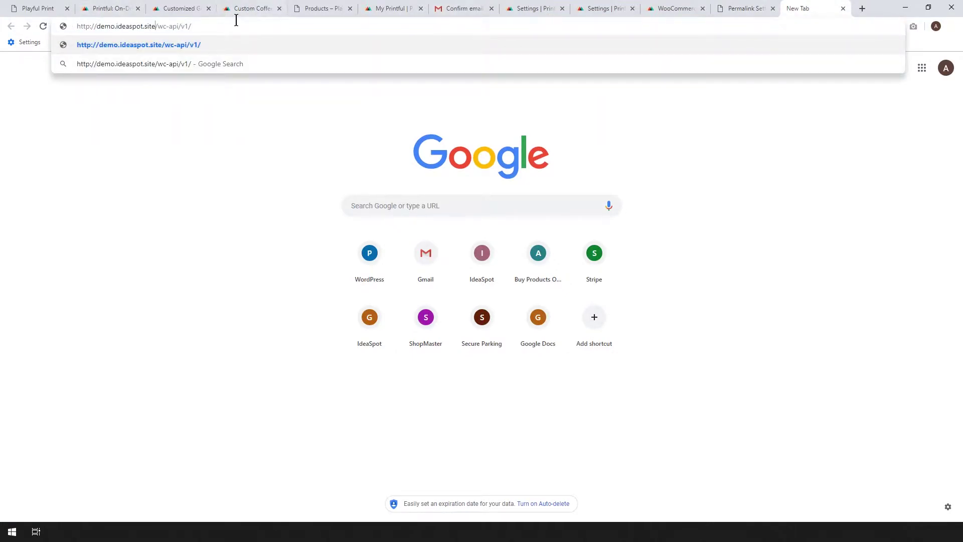
pyautogui.press('Return')
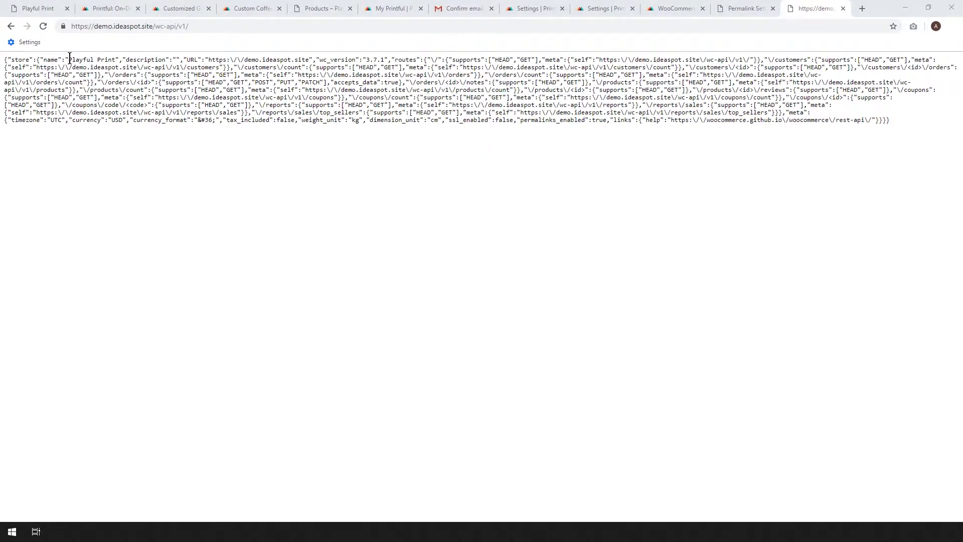
pyautogui.moveTo(69, 57); pyautogui.dragTo(114, 57)
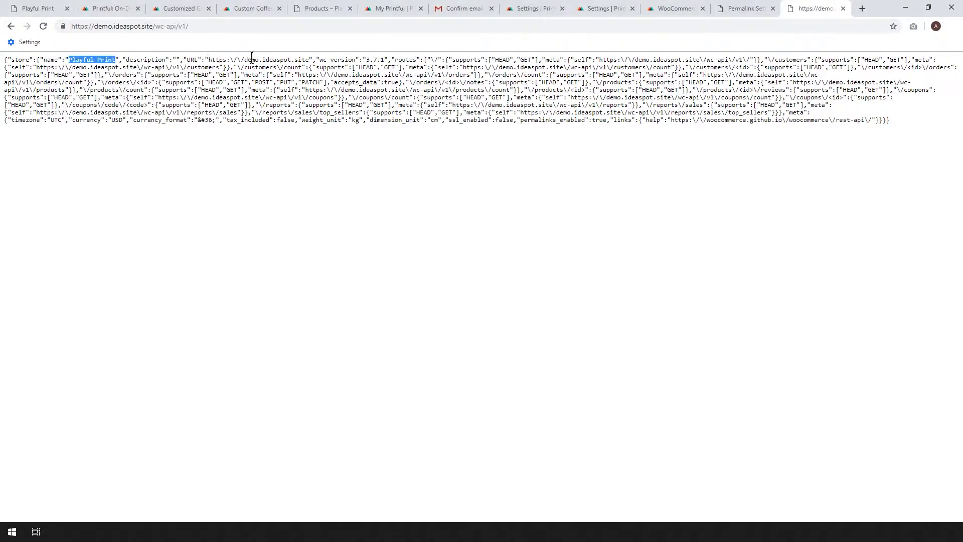
pyautogui.moveTo(245, 60); pyautogui.dragTo(308, 59)
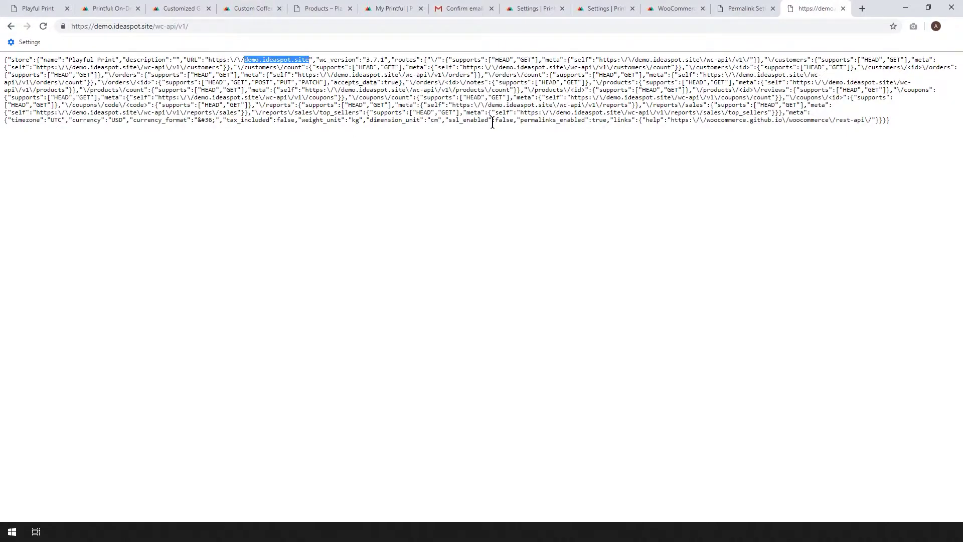
# Return to the Printful guide and review its note about the JSON response.
pyautogui.click(748, 8)
pyautogui.click(675, 9)
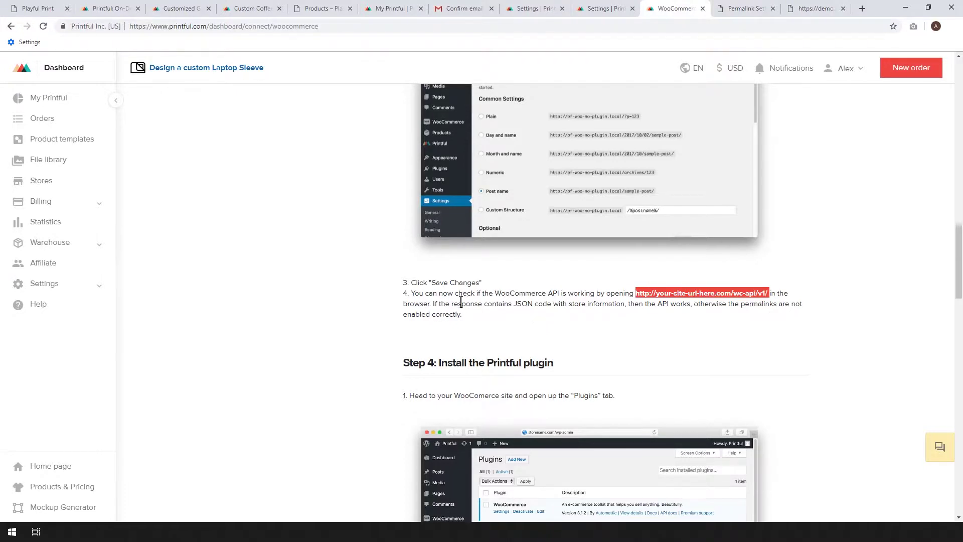
pyautogui.moveTo(462, 303); pyautogui.dragTo(626, 303)
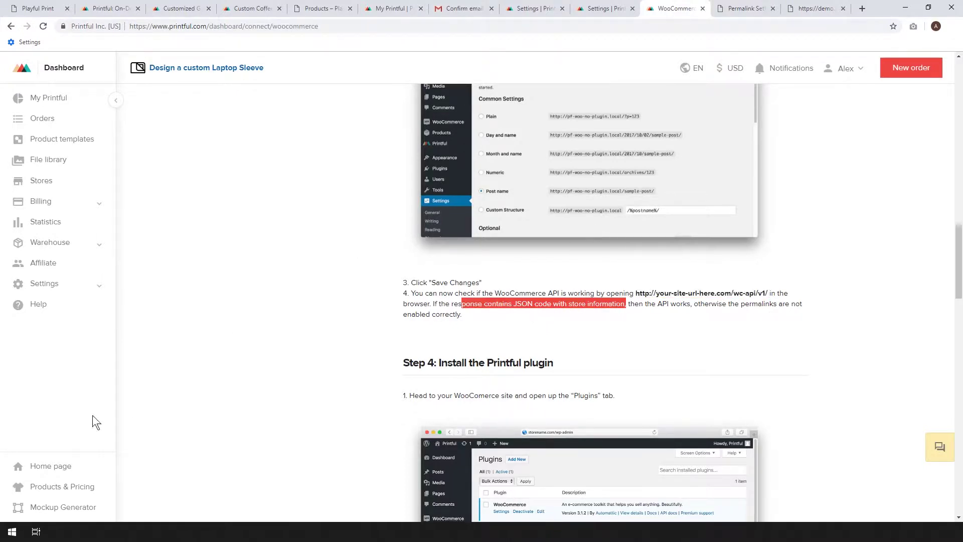
pyautogui.scroll(-5, 221, 250)
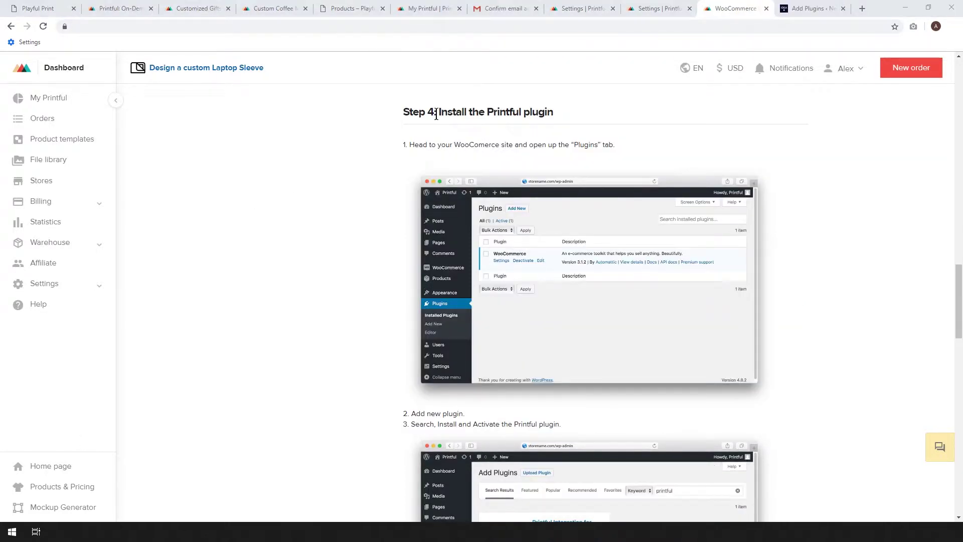
# Search plugins for 'Printful', install Printful Integration for WooCommerce, and open its connection page.
pyautogui.click(806, 9)
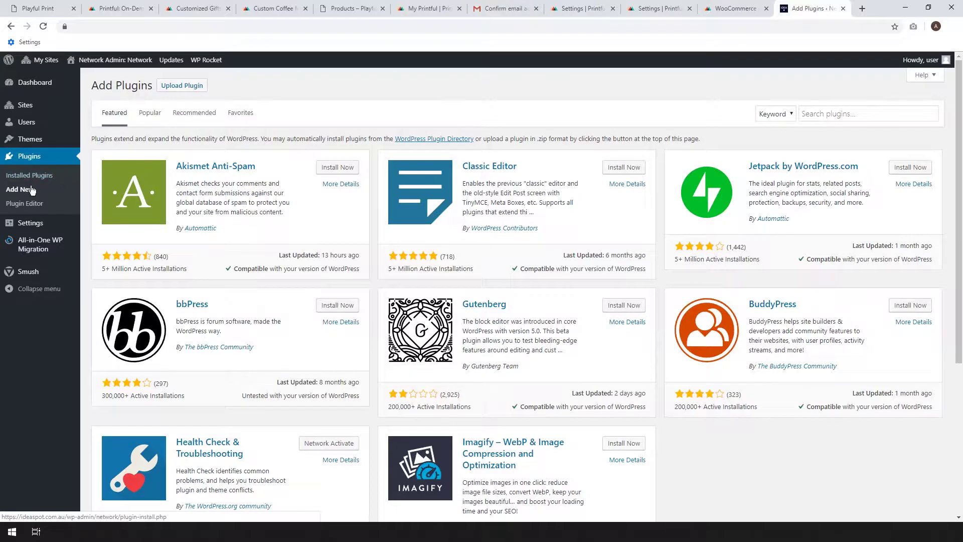
pyautogui.click(806, 115)
pyautogui.write('Printful')
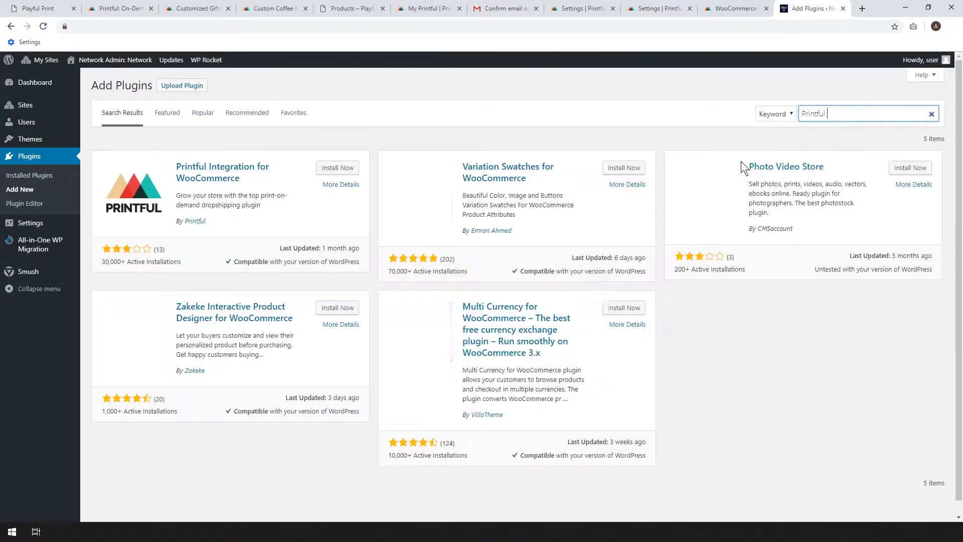
pyautogui.click(338, 168)
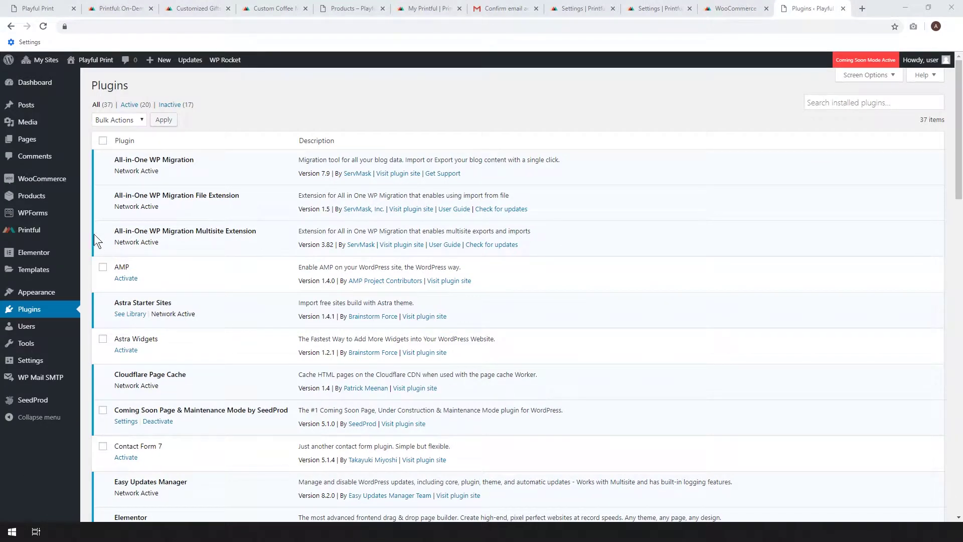
pyautogui.click(29, 235)
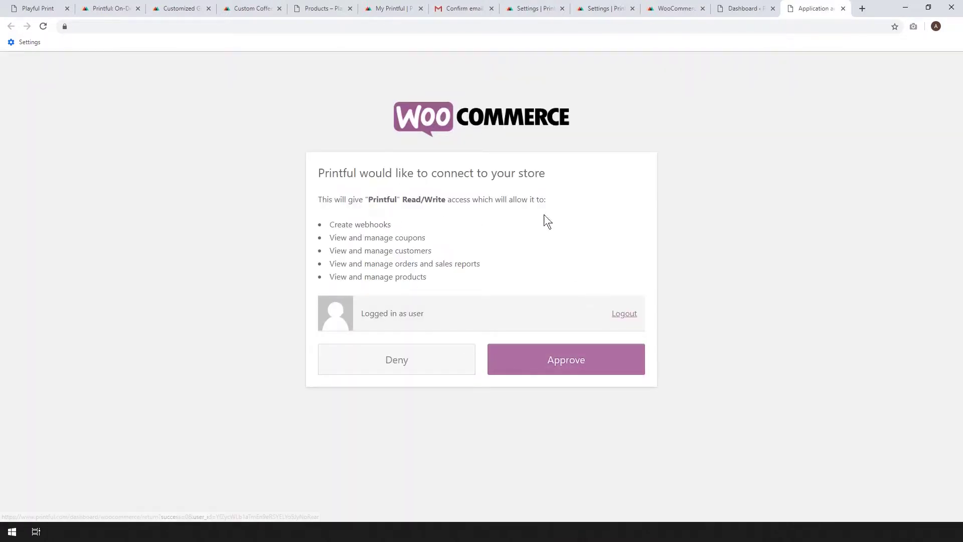
# Approve Printful's Read/Write access, sign in to the existing account, and connect Playful Print.
pyautogui.click(600, 350)
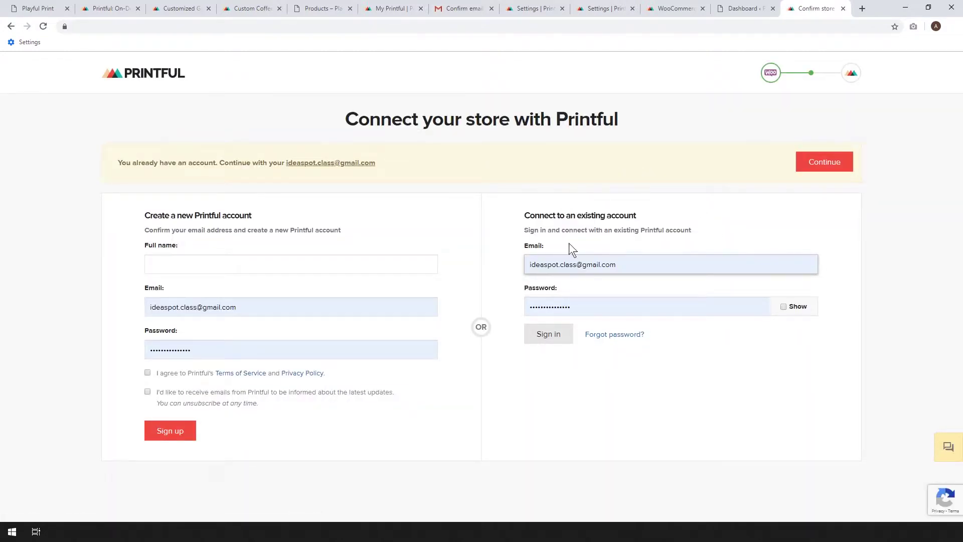
pyautogui.click(551, 339)
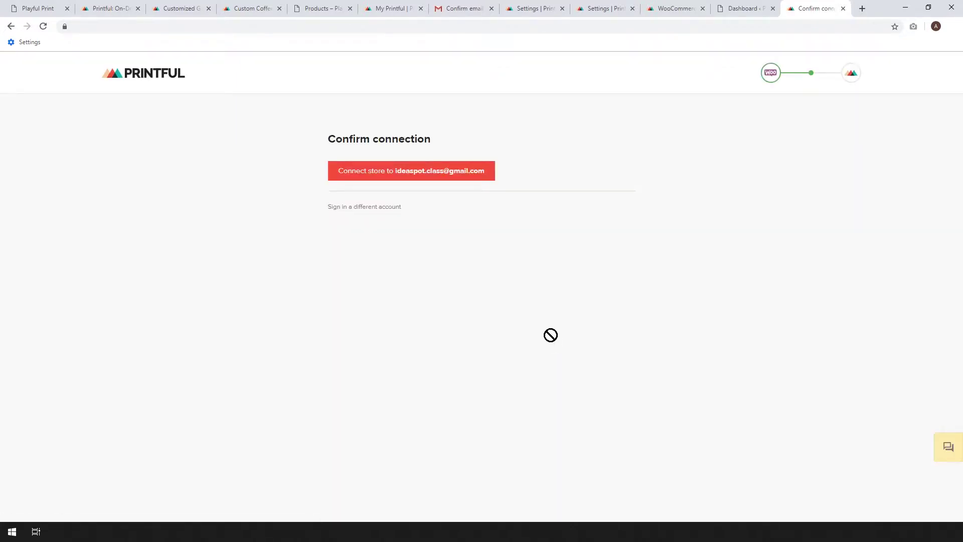
pyautogui.click(364, 173)
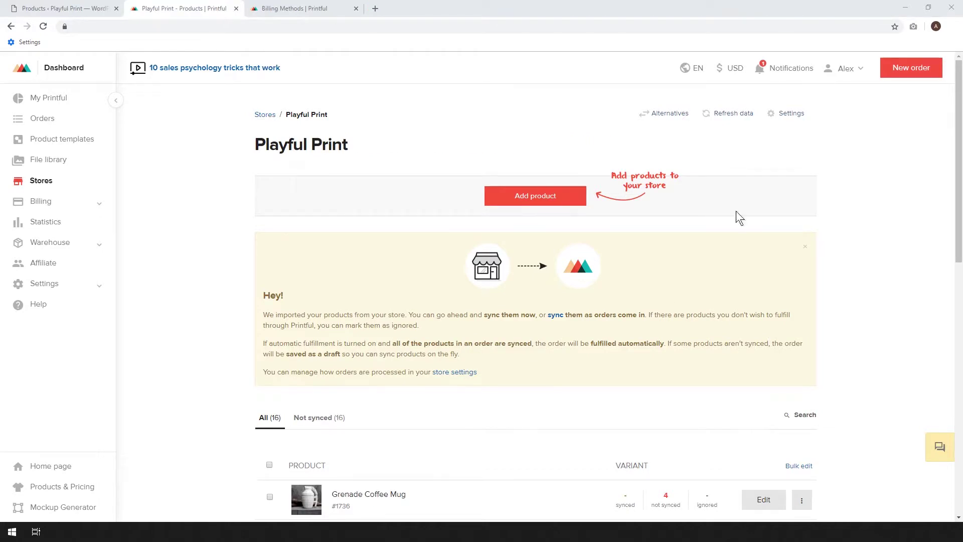
# Add a White Glossy Mug from Home & living > Coffee mugs with idea-logo-2.png centred on it.
pyautogui.click(571, 194)
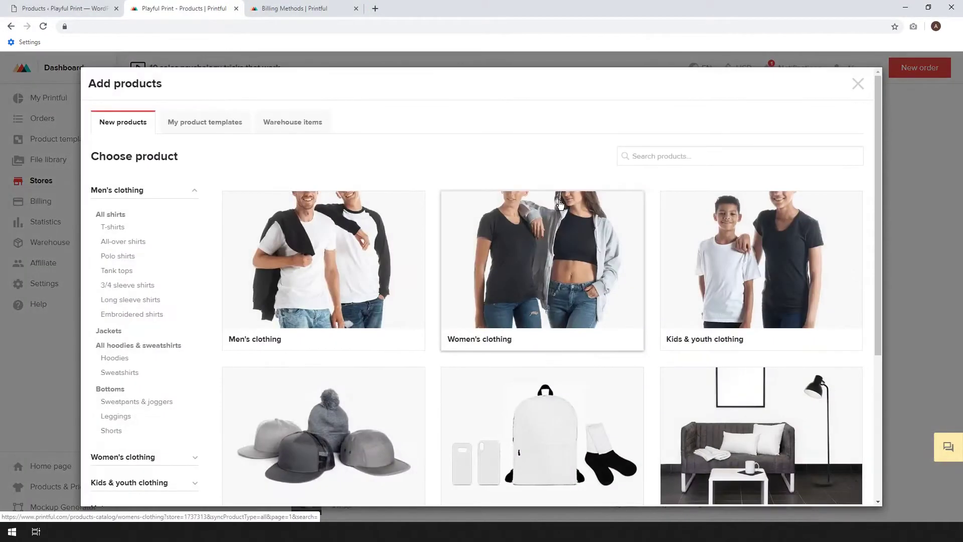
pyautogui.scroll(-4, 155, 266)
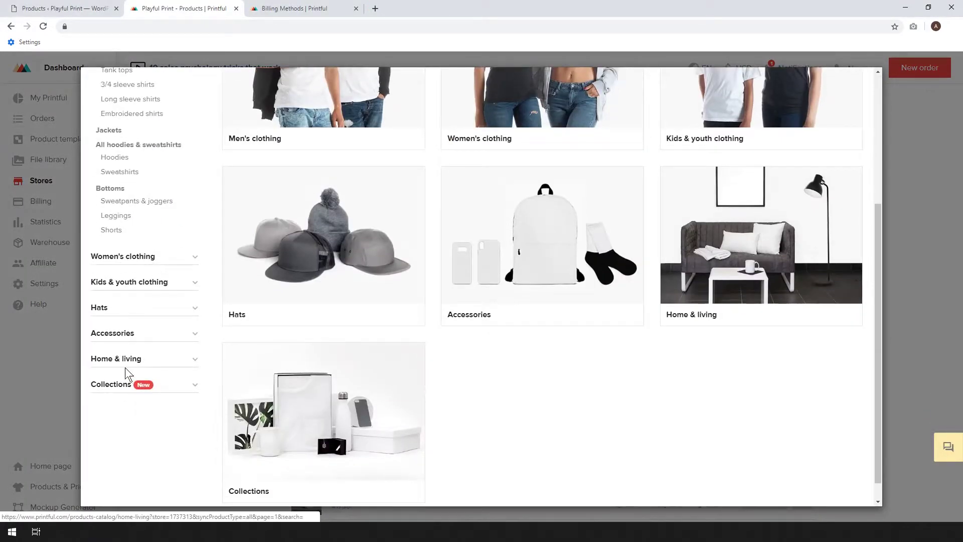
pyautogui.click(115, 361)
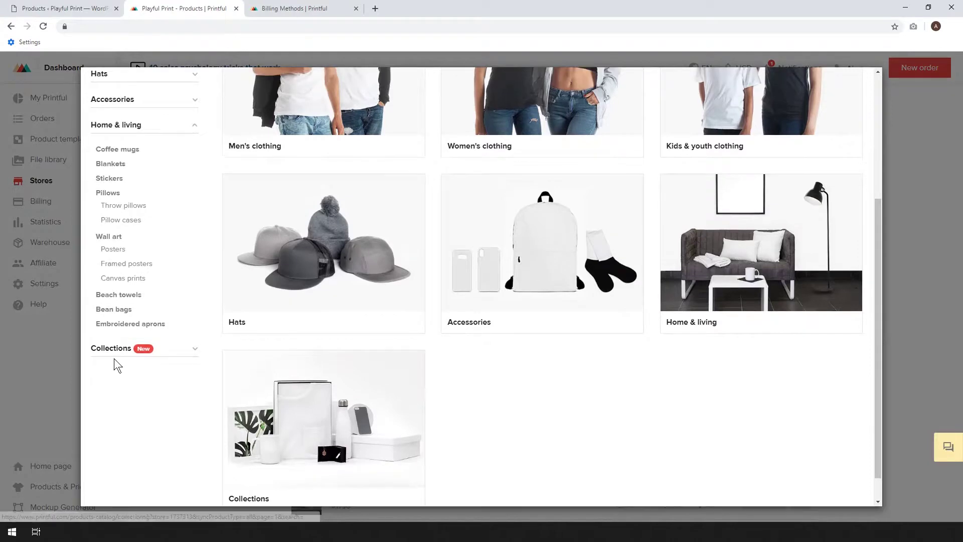
pyautogui.click(123, 151)
pyautogui.click(290, 330)
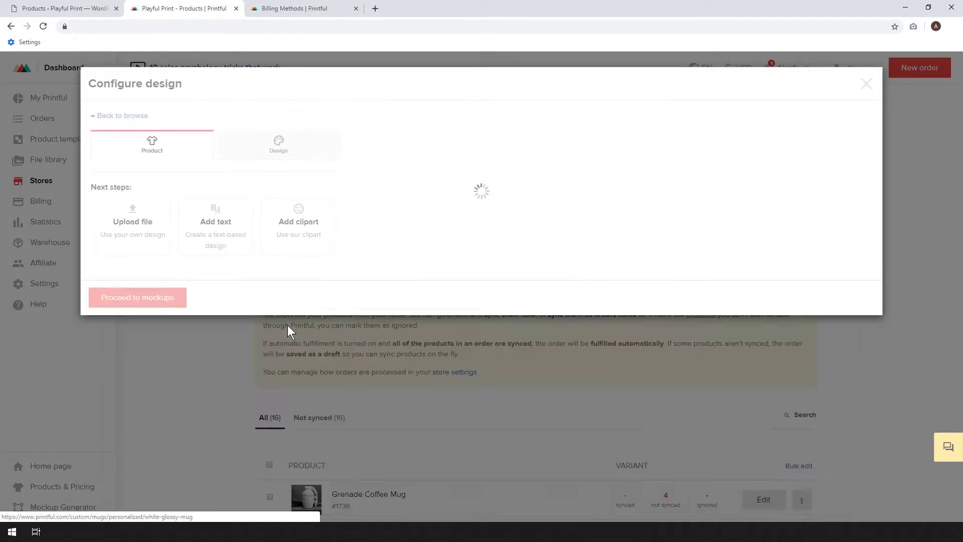
pyautogui.scroll(-1, 409, 218)
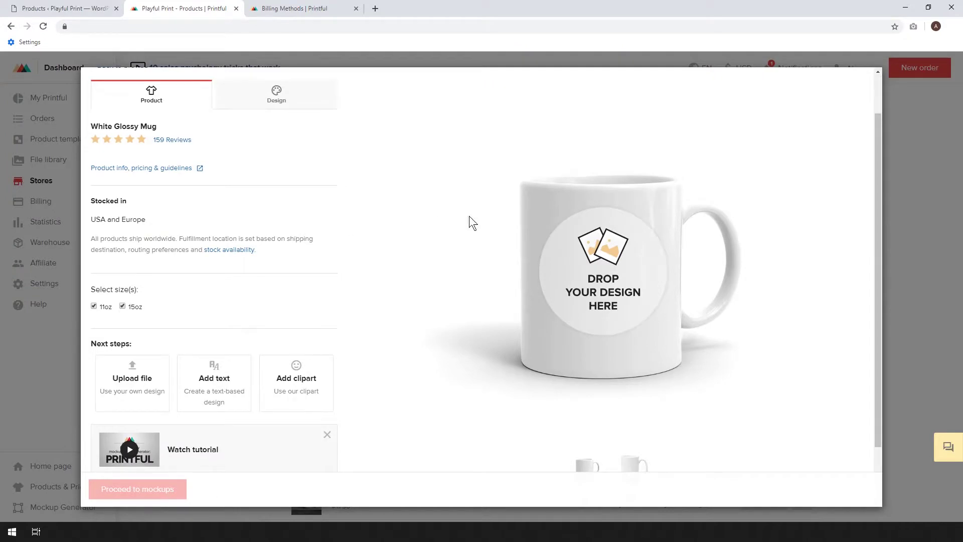
pyautogui.moveTo(0, 281); pyautogui.dragTo(596, 278)
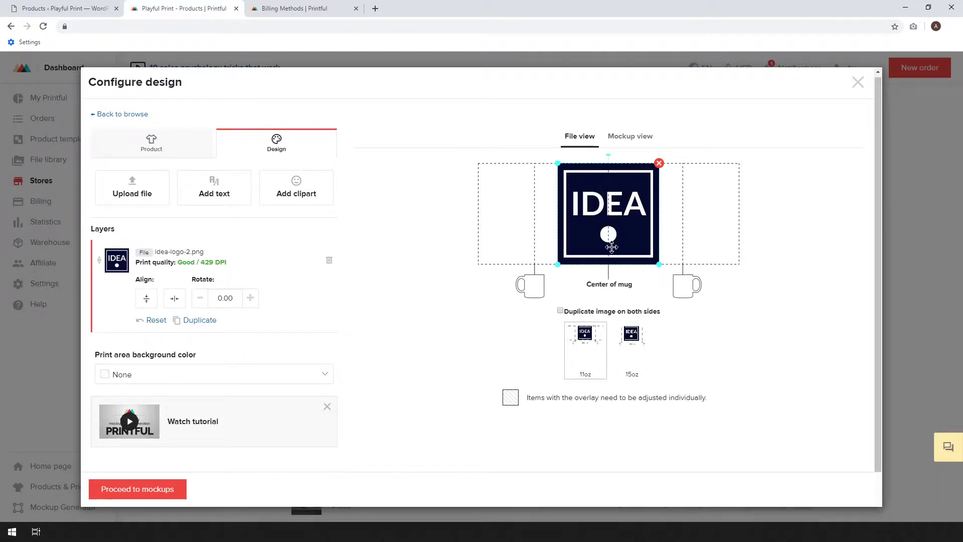
# Move the IDEA logo left, shrink it, duplicate it on both sides, and shrink the 15oz logo.
pyautogui.moveTo(612, 247); pyautogui.dragTo(540, 246)
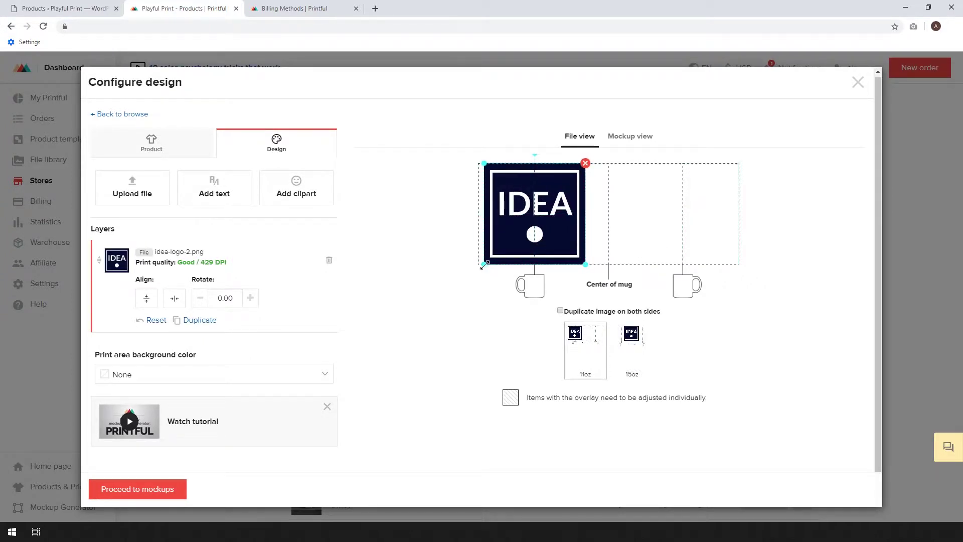
pyautogui.moveTo(484, 263); pyautogui.dragTo(505, 235)
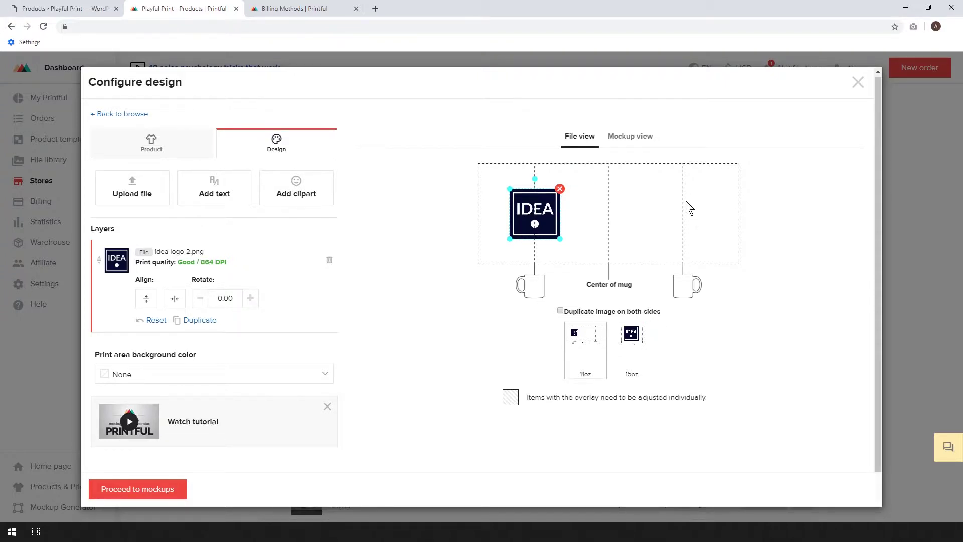
pyautogui.click(561, 311)
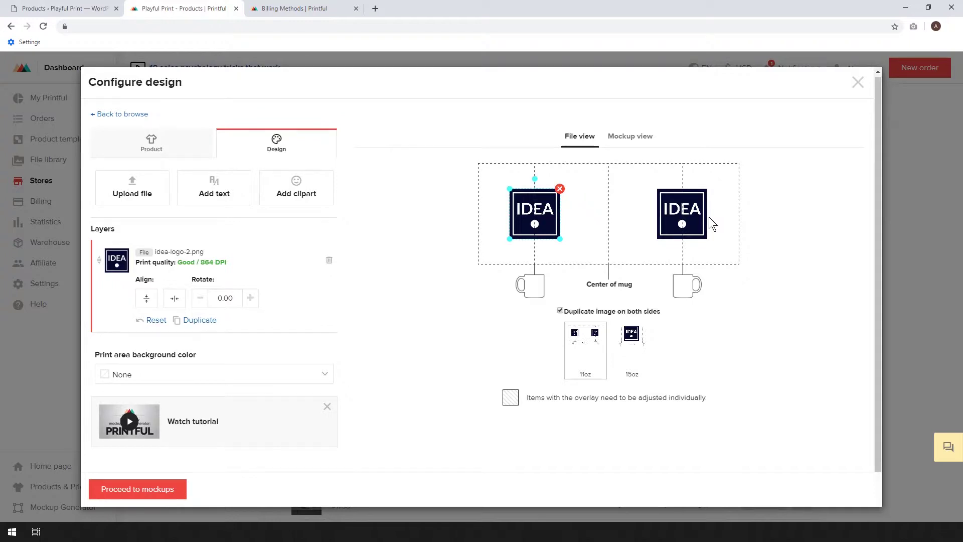
pyautogui.click(633, 350)
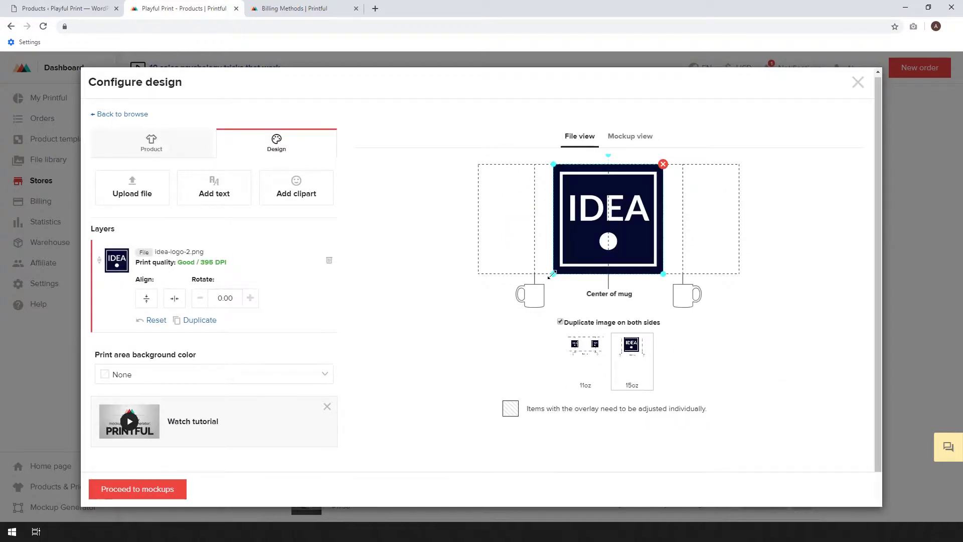
pyautogui.moveTo(552, 275)
pyautogui.mouseDown()
pyautogui.moveTo(616, 231)
pyautogui.moveTo(544, 232)
pyautogui.mouseUp()
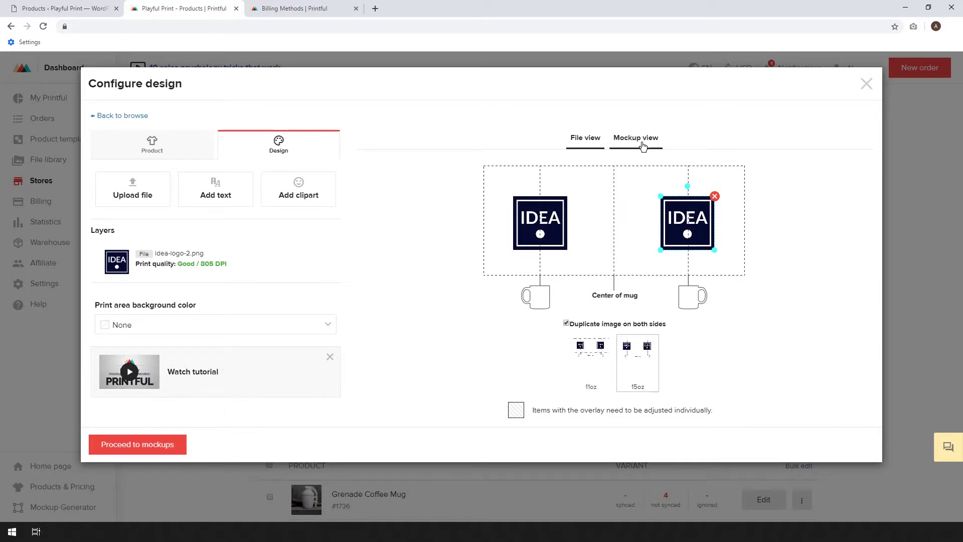
# Browse the generated white mug mockups with the IDEA logo, then continue to mockup image selection.
pyautogui.click(627, 146)
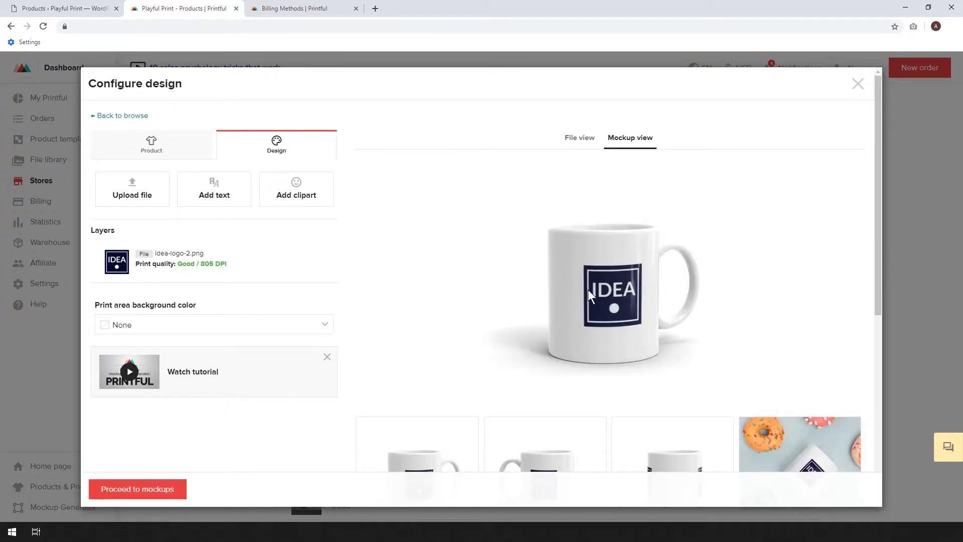
pyautogui.scroll(-5, 616, 291)
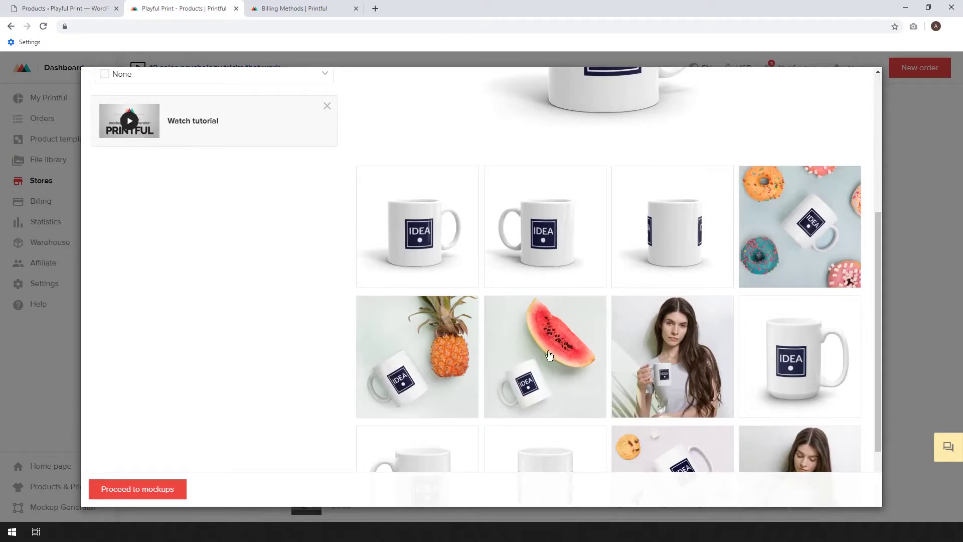
pyautogui.scroll(-2, 715, 326)
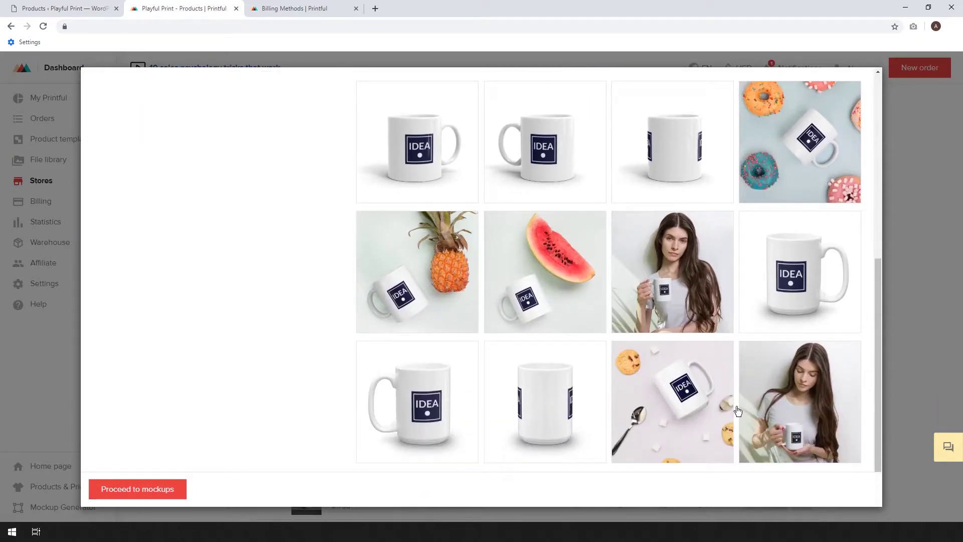
pyautogui.scroll(5, 716, 405)
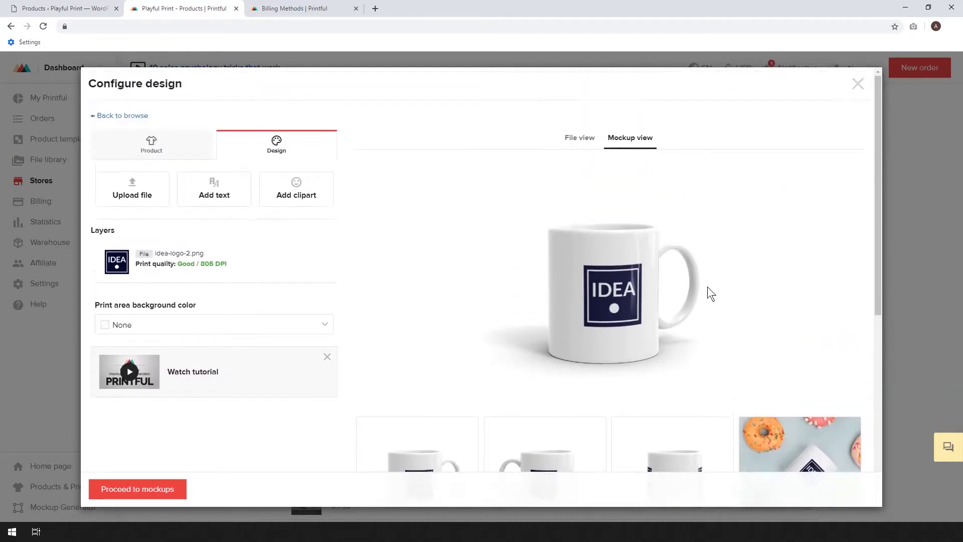
pyautogui.scroll(-5, 708, 288)
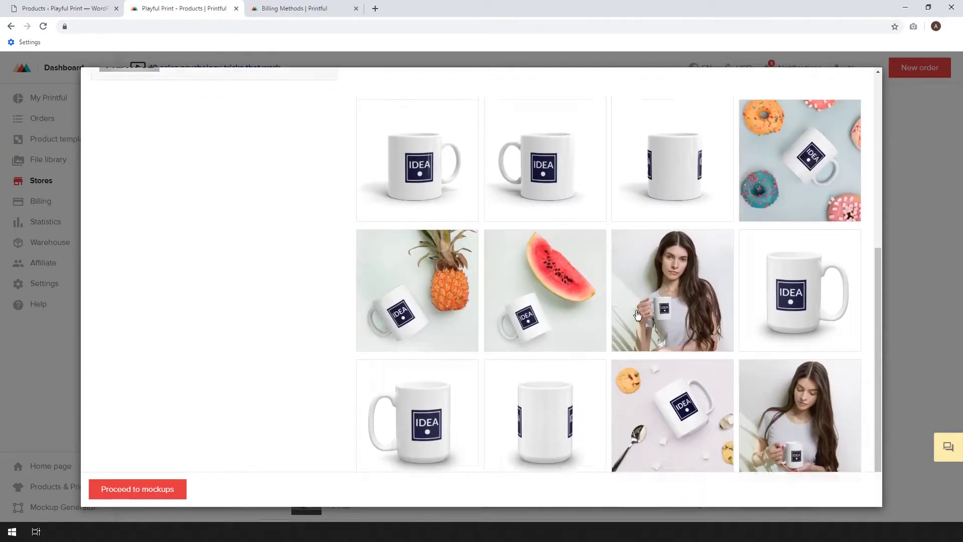
pyautogui.scroll(5, 636, 311)
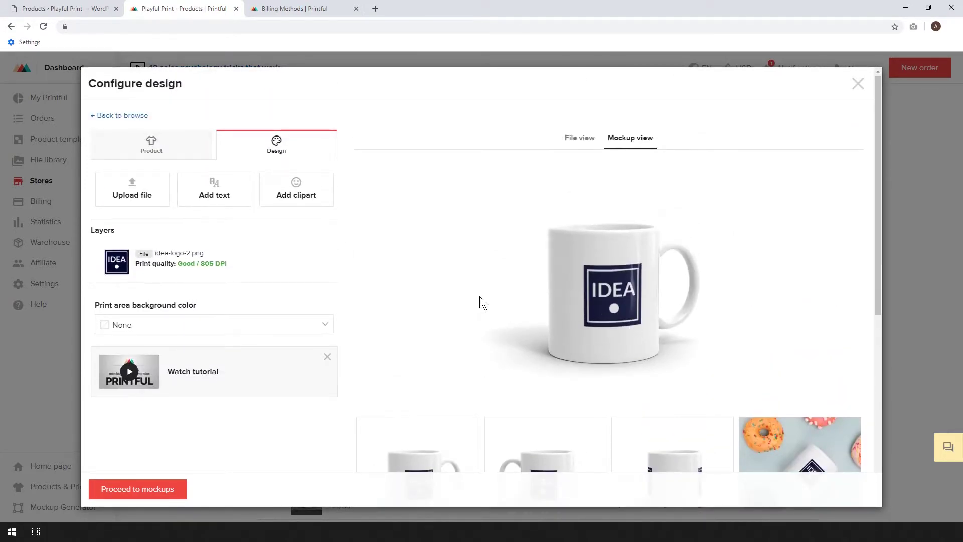
pyautogui.click(133, 489)
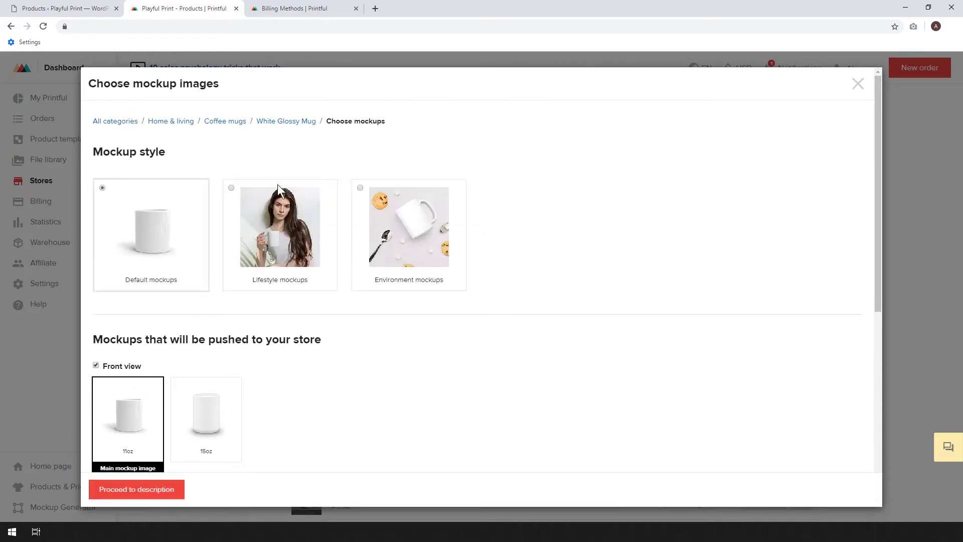
# Choose Lifestyle mockups in JPG format for the store images and continue to the description.
pyautogui.click(231, 191)
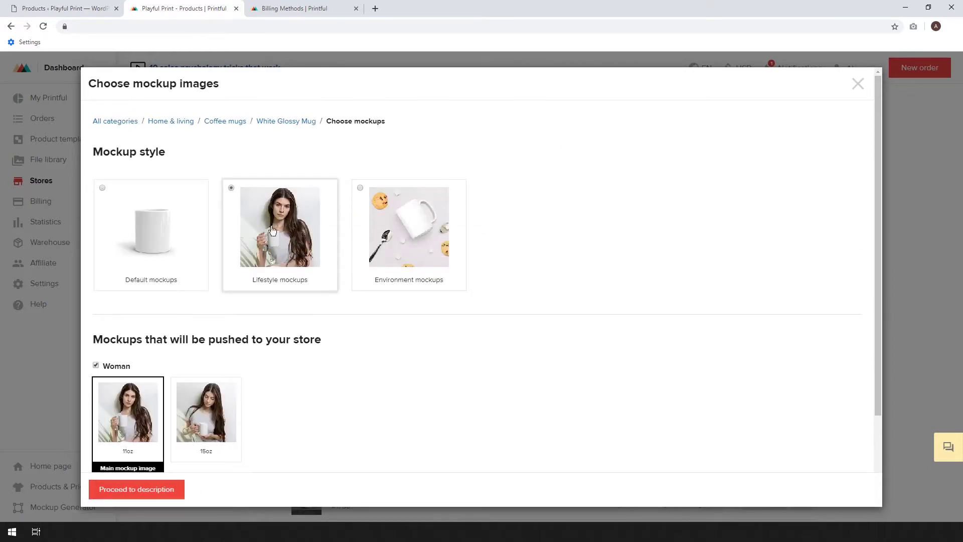
pyautogui.scroll(-1, 531, 211)
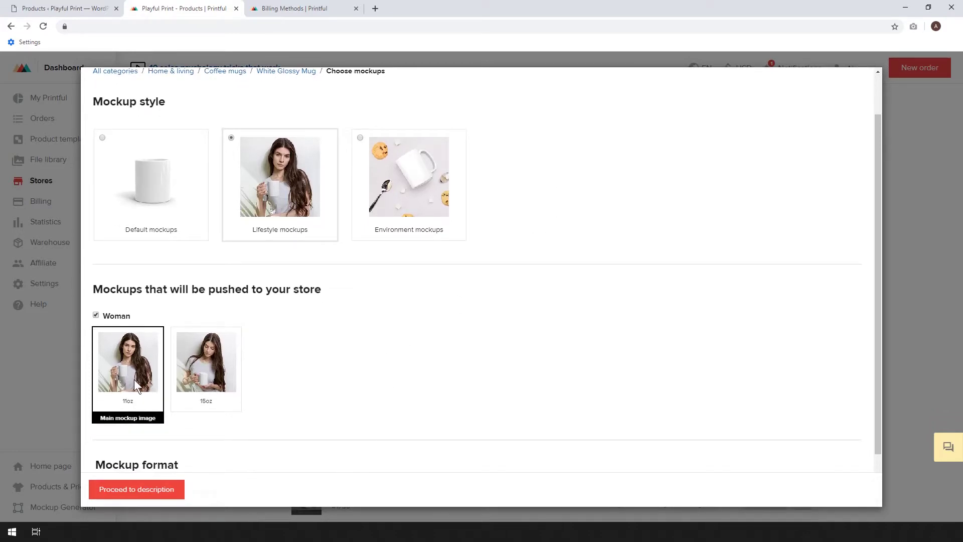
pyautogui.scroll(-1, 435, 337)
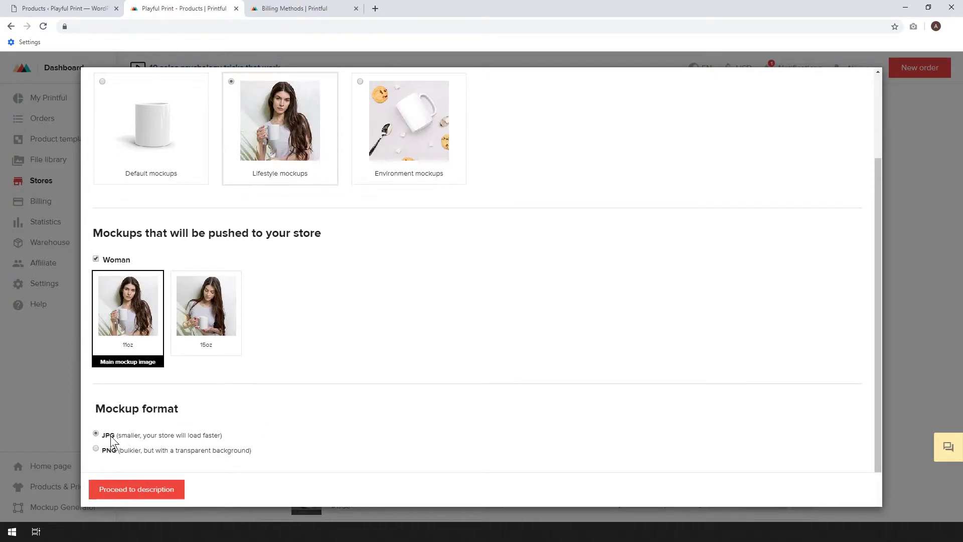
pyautogui.click(131, 487)
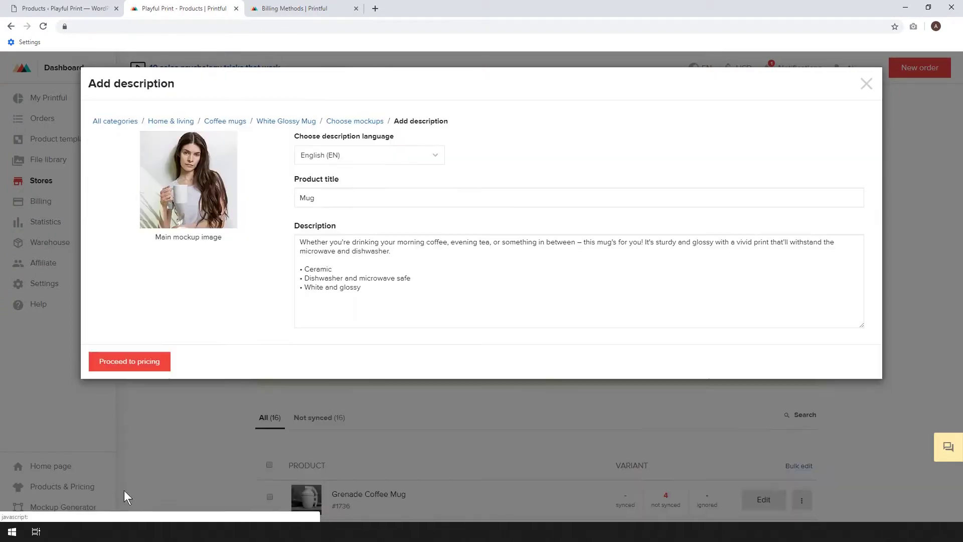
# Change the product title from 'Mug' to 'IdeaSpot Mug' and continue to pricing.
pyautogui.click(301, 198)
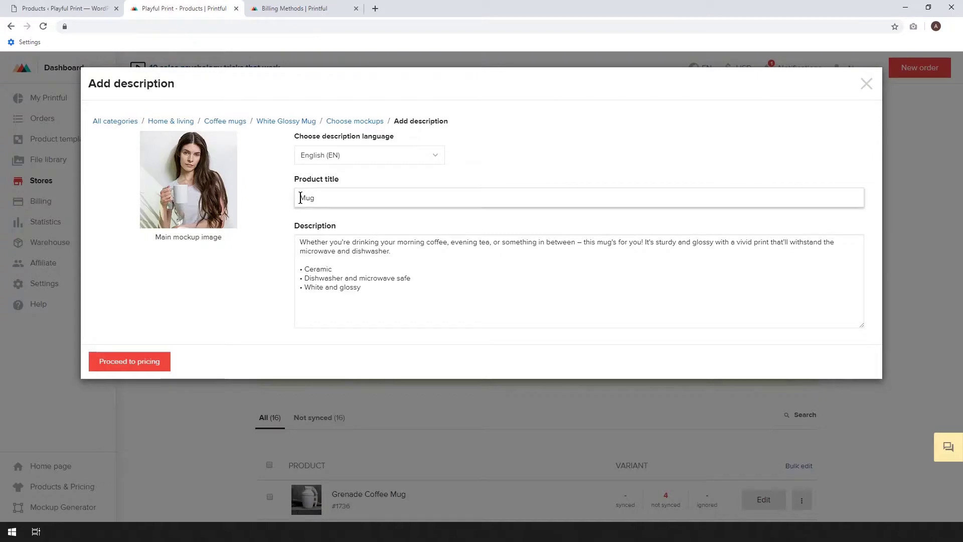
pyautogui.write('IdeaSpot')
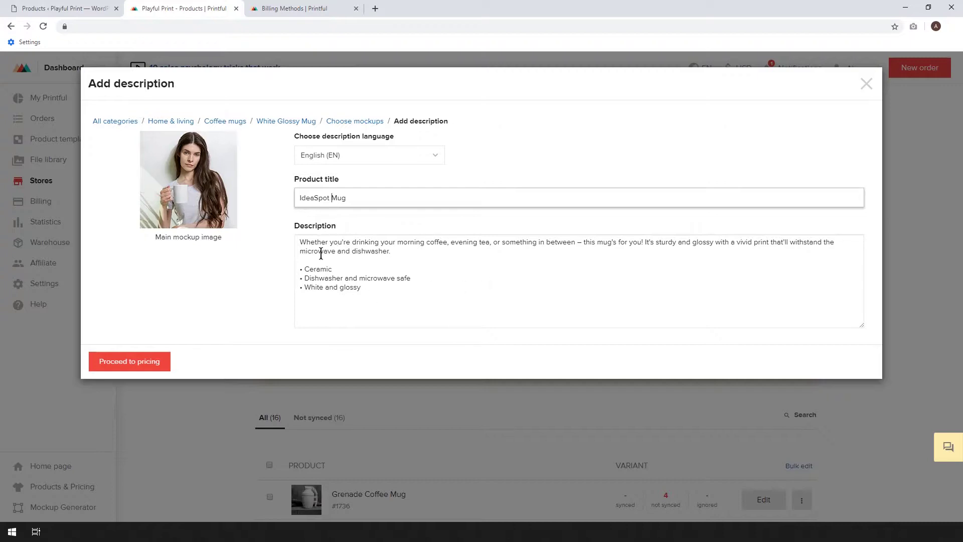
pyautogui.click(116, 362)
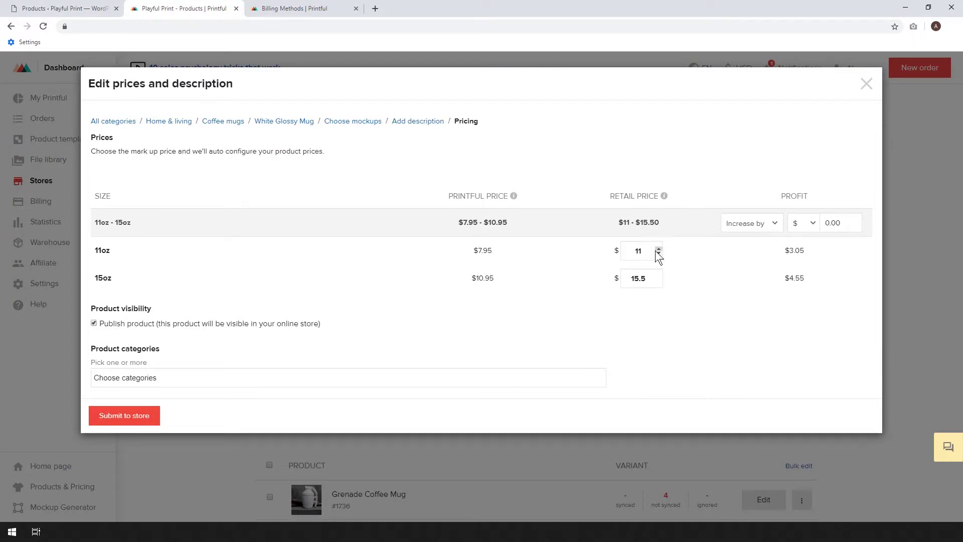
# Set the retail prices to $14.95 for the 11oz mug and $19.95 for the 15oz.
pyautogui.moveTo(647, 251); pyautogui.dragTo(571, 252)
pyautogui.write('14.95')
pyautogui.doubleClick(646, 249)
pyautogui.hotkey('ctrl', 'c')
pyautogui.doubleClick(650, 278)
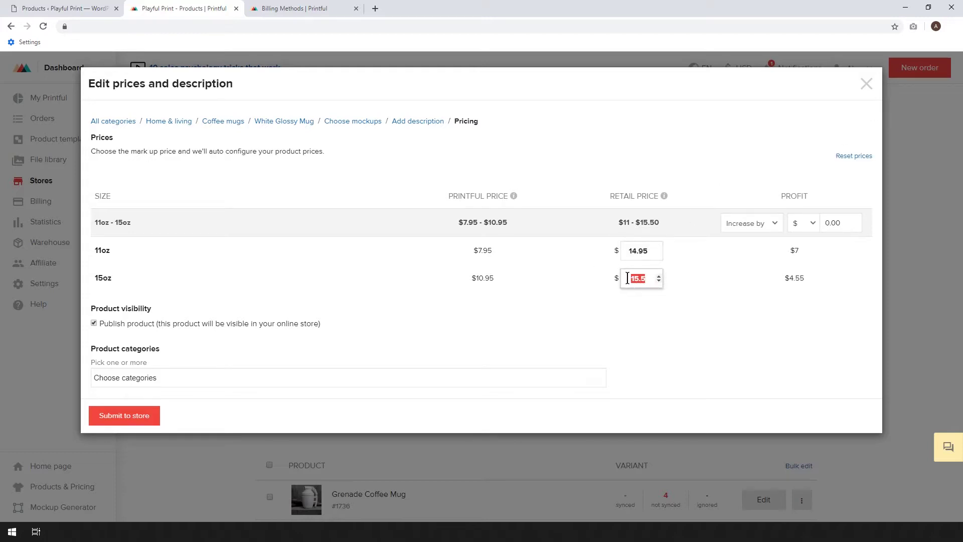
pyautogui.hotkey('ctrl', 'v')
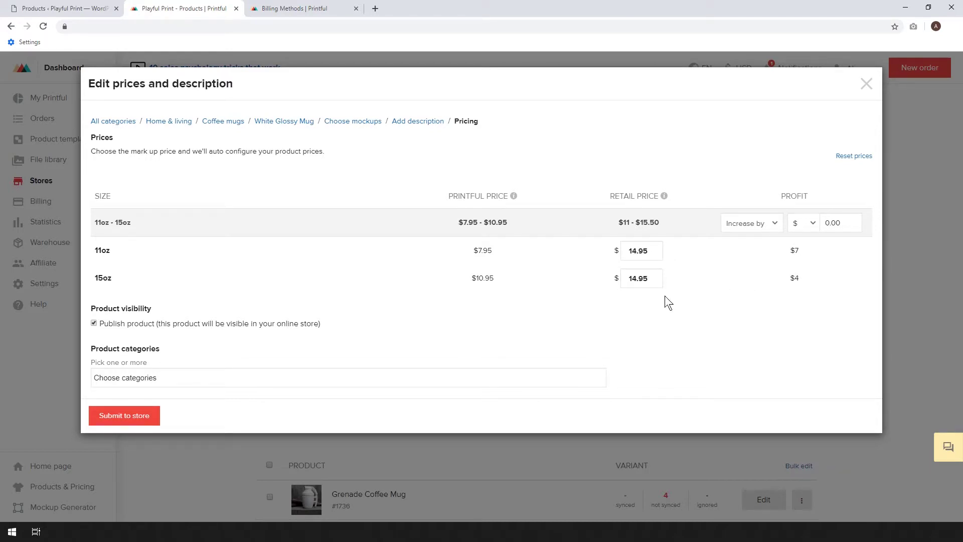
pyautogui.doubleClick(648, 278)
pyautogui.write('18')
pyautogui.doubleClick(648, 278)
pyautogui.write('19.')
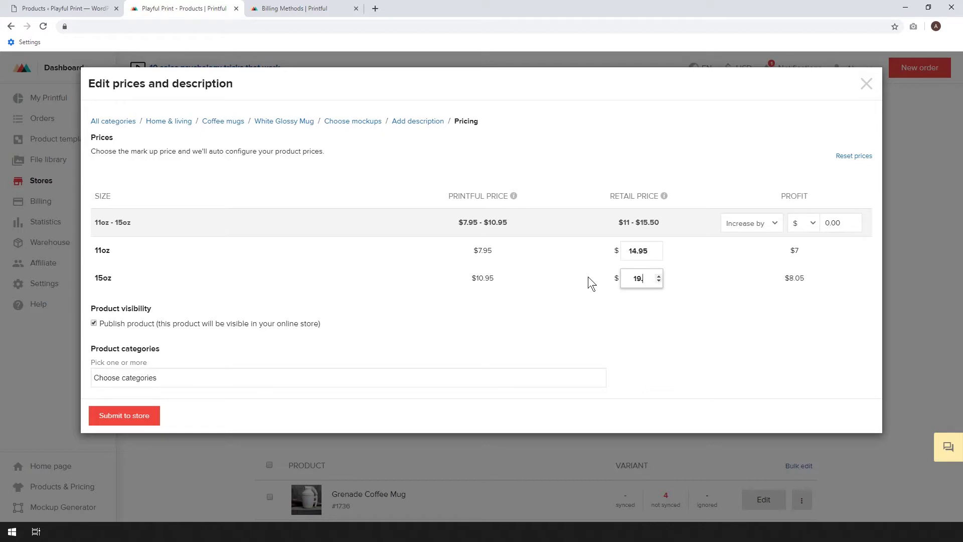
pyautogui.write('94')
pyautogui.press('BackSpace')
pyautogui.write('5')
pyautogui.click(808, 321)
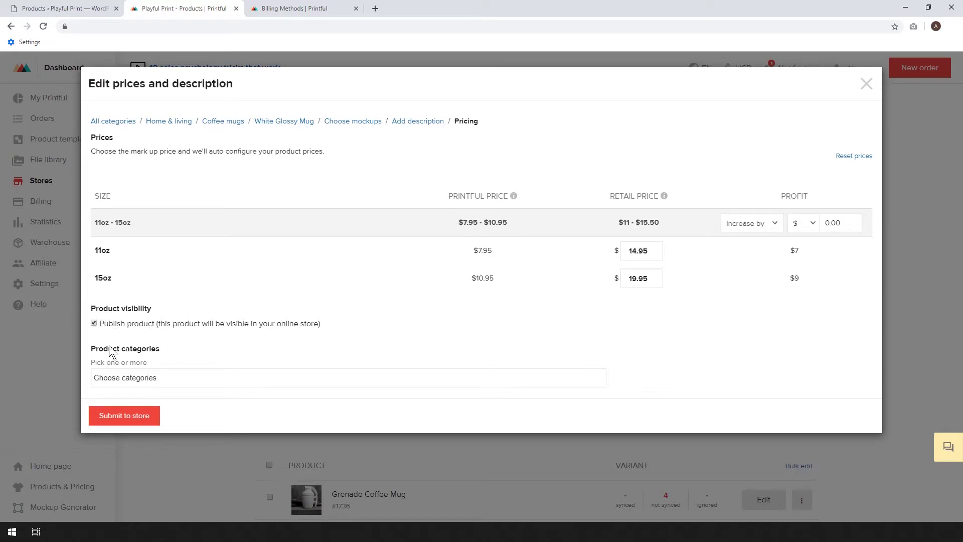
# File the mug under the Mugs category and submit it to the store.
pyautogui.click(120, 379)
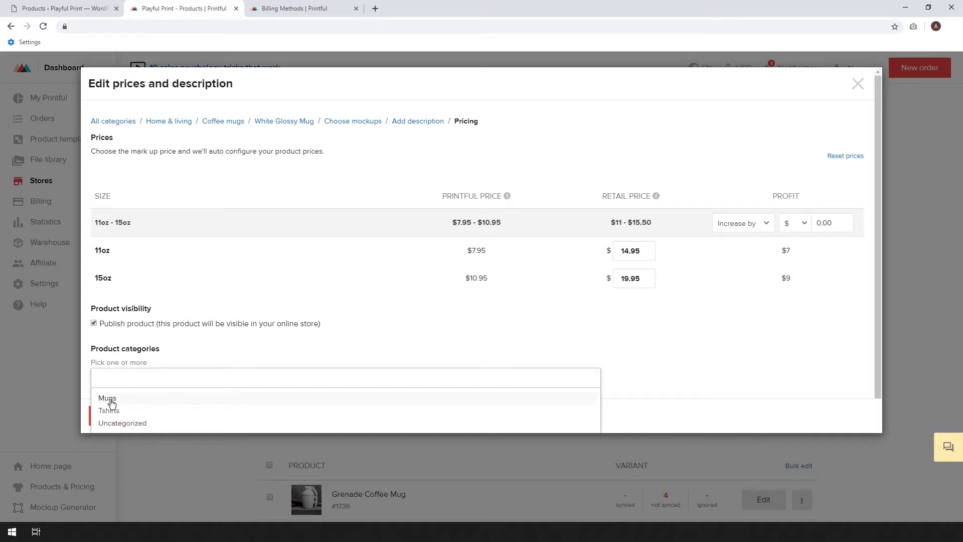
pyautogui.click(113, 400)
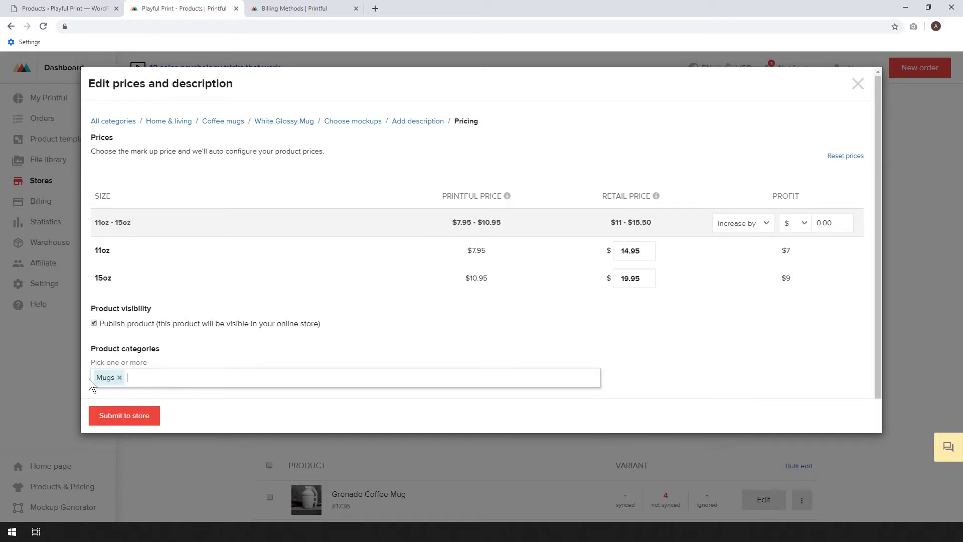
pyautogui.click(122, 418)
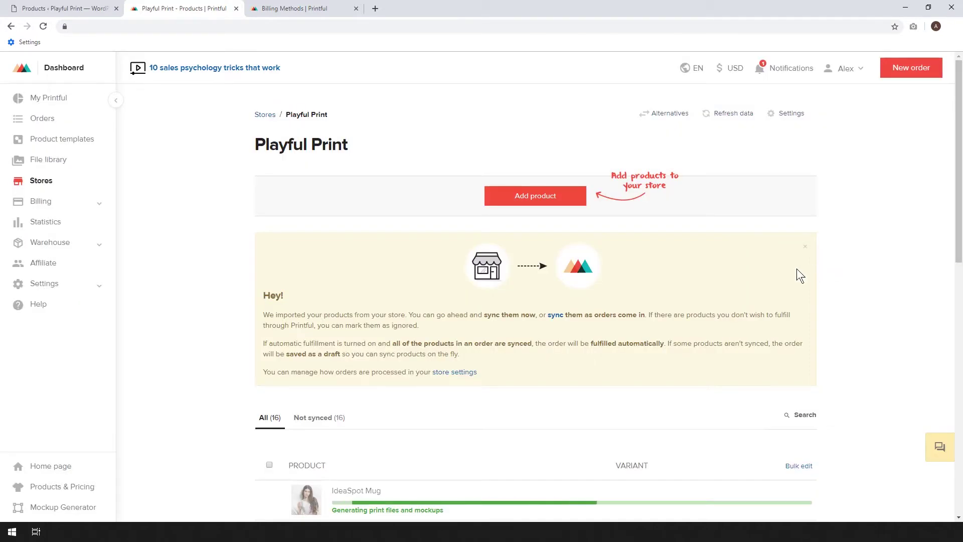
# Find IdeaSpot Mug in the Printful product list and open its WooCommerce store page.
pyautogui.scroll(-2, 797, 269)
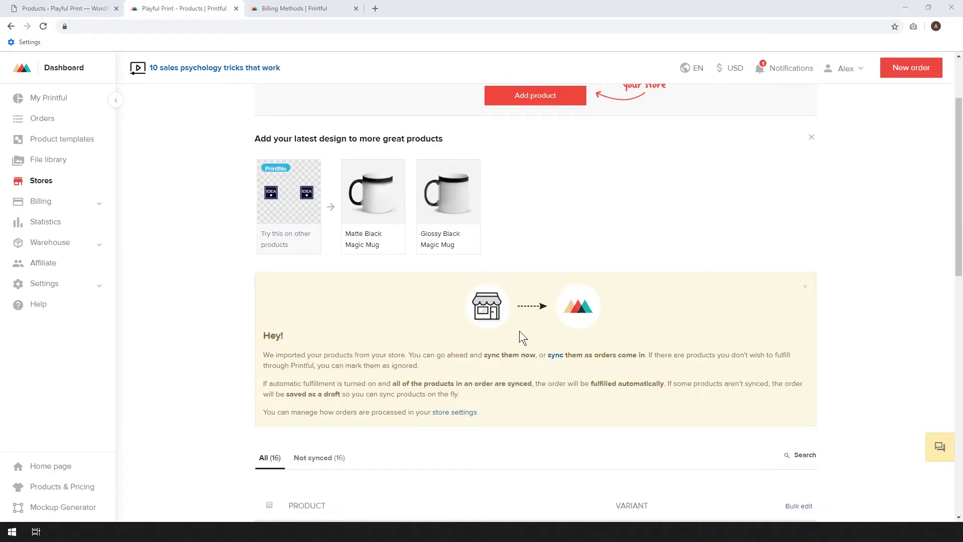
pyautogui.scroll(-3, 520, 330)
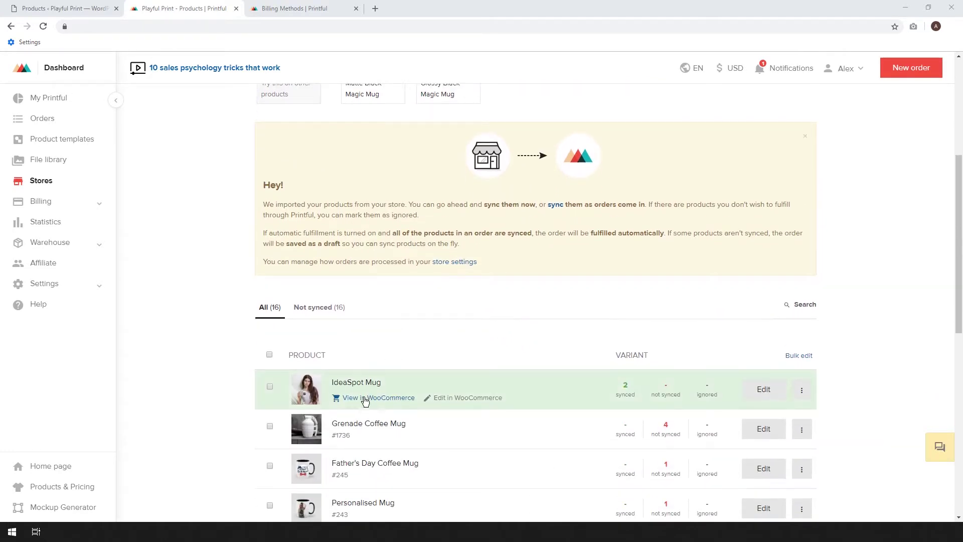
pyautogui.click(365, 399)
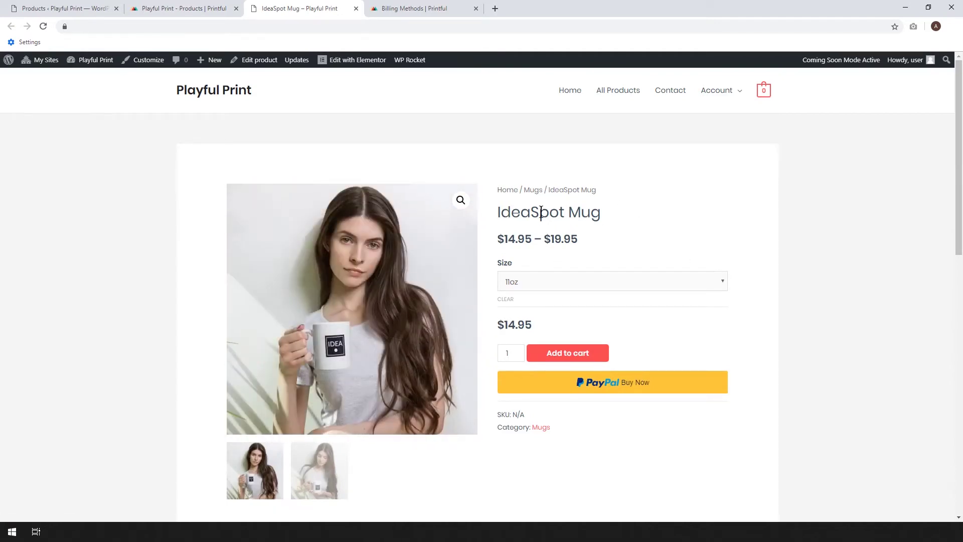
# View the mug's second photo and confirm the 15oz size shows $19.95 before returning to billing.
pyautogui.scroll(-2, 541, 211)
pyautogui.click(321, 389)
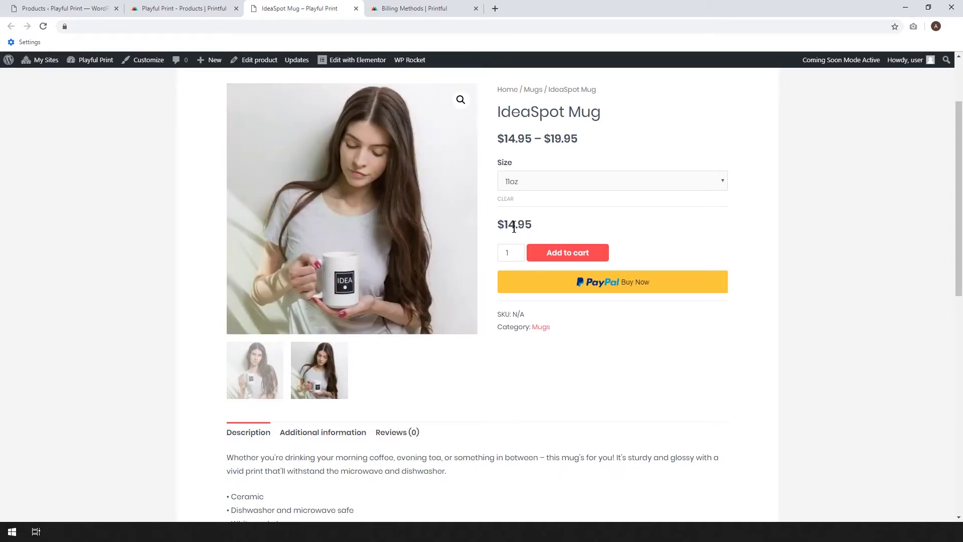
pyautogui.click(560, 188)
pyautogui.click(525, 220)
pyautogui.scroll(-1, 723, 397)
pyautogui.scroll(2, 724, 397)
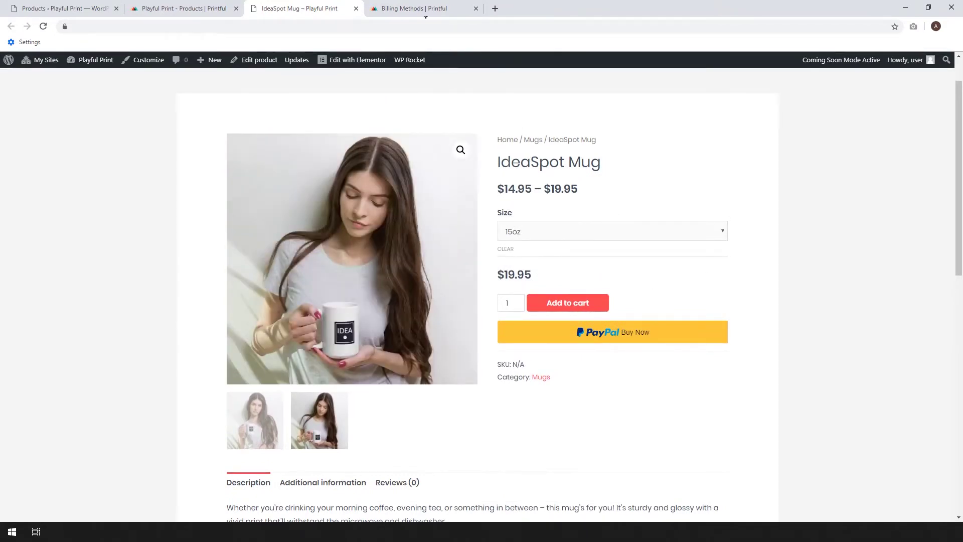
pyautogui.click(395, 8)
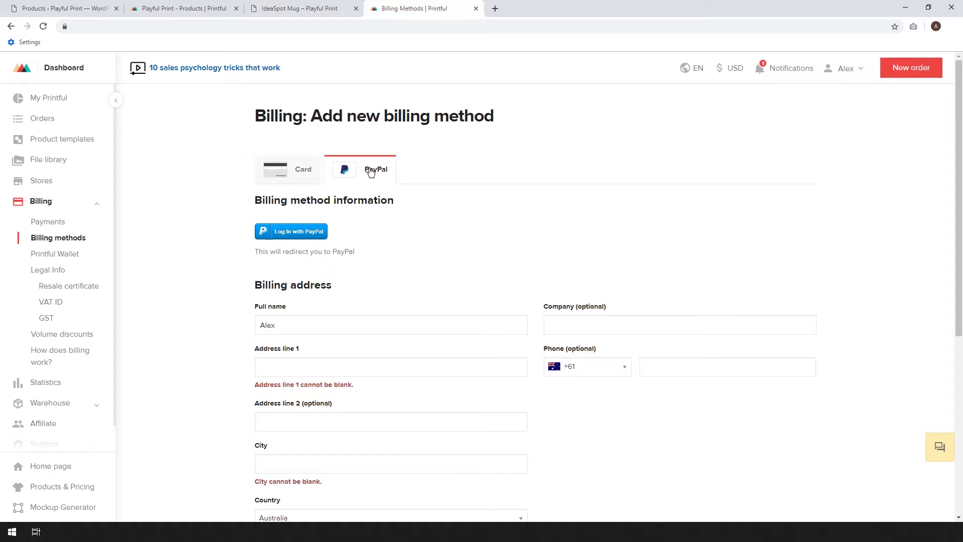
# Compare the Card and PayPal billing forms, dismiss the PayPal login, and return to WooCommerce.
pyautogui.click(298, 171)
pyautogui.click(376, 169)
pyautogui.click(314, 170)
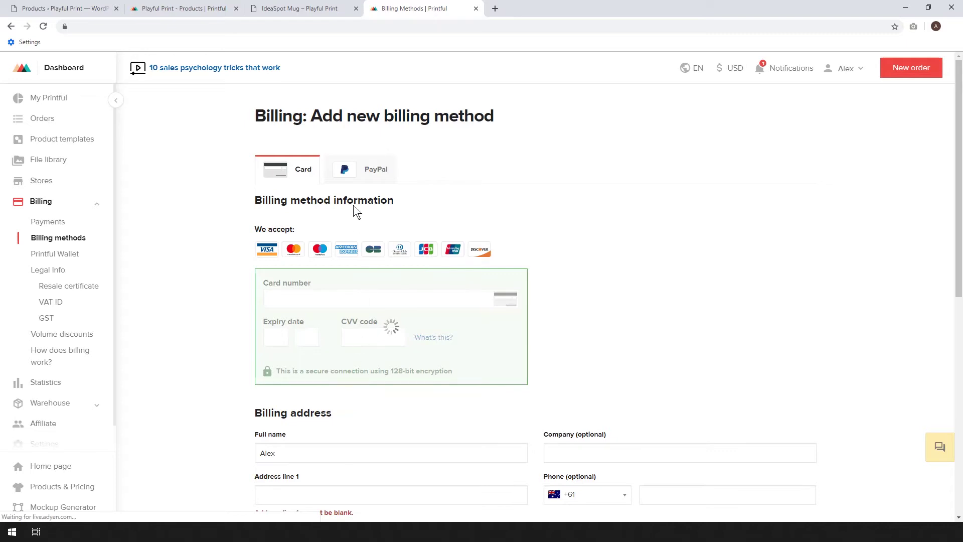
pyautogui.click(368, 180)
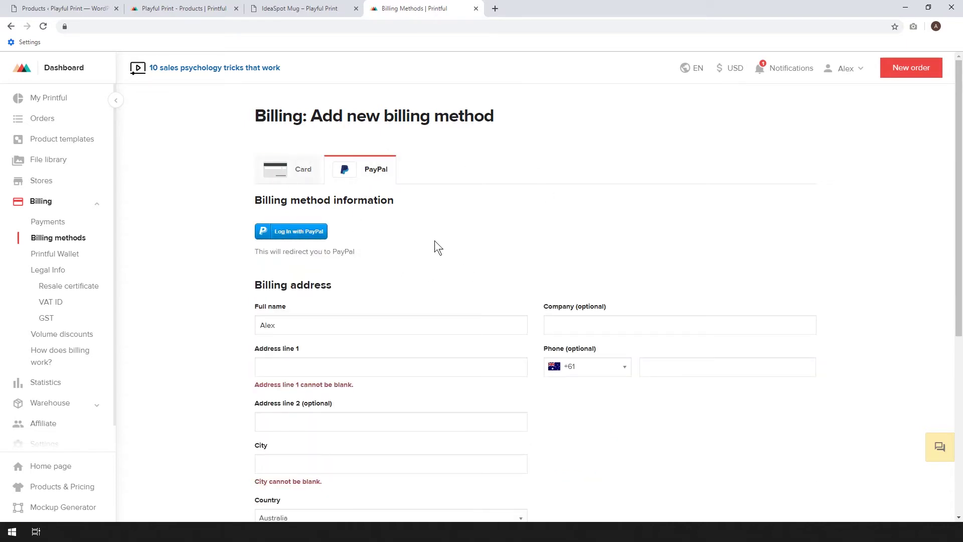
pyautogui.click(274, 235)
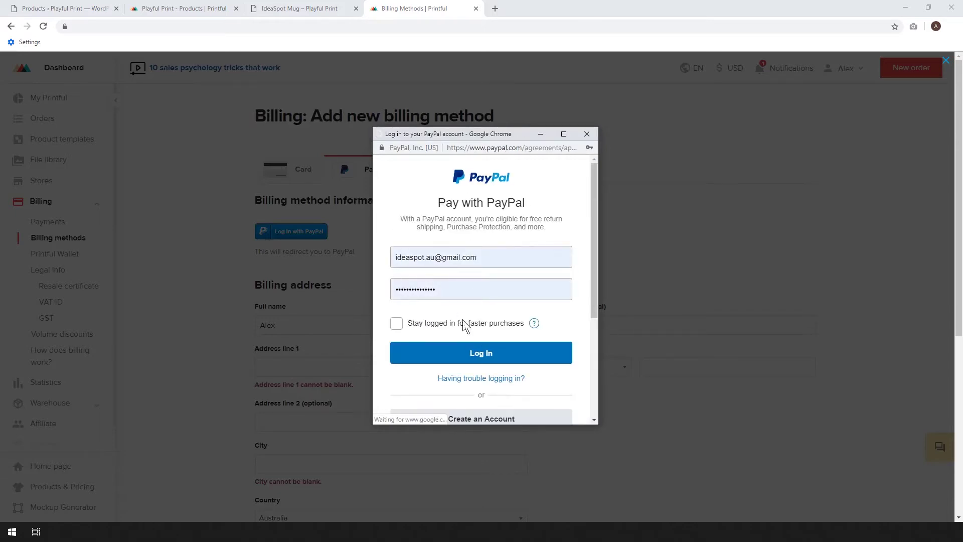
pyautogui.click(588, 136)
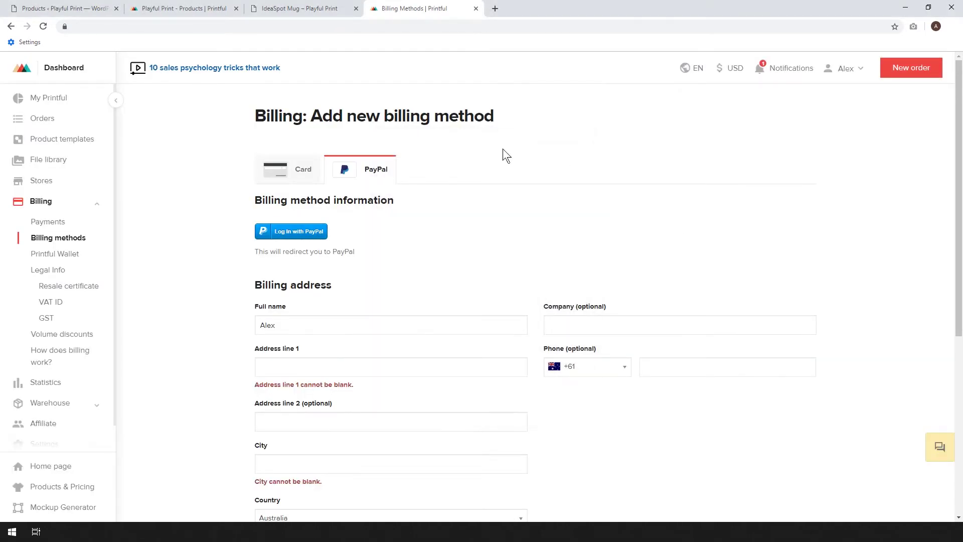
pyautogui.click(300, 8)
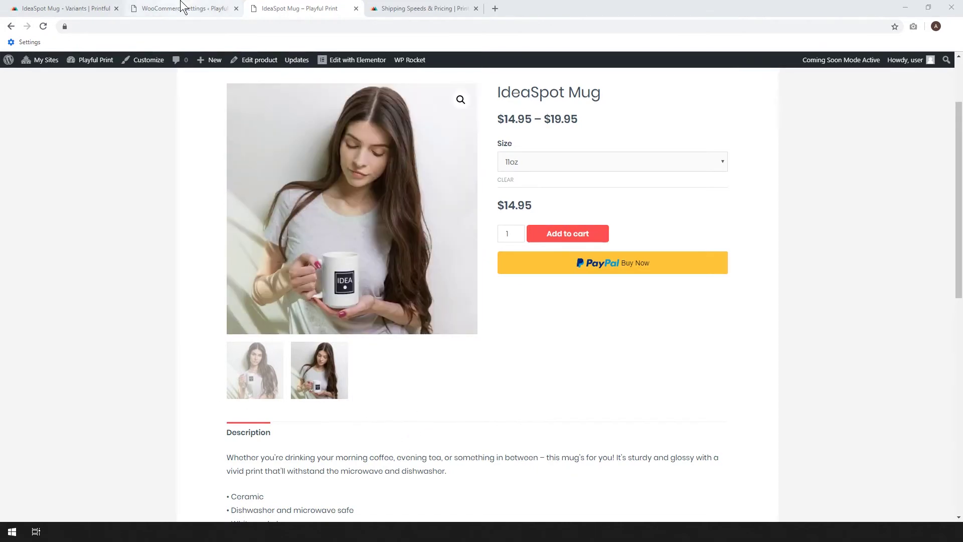
pyautogui.click(206, 9)
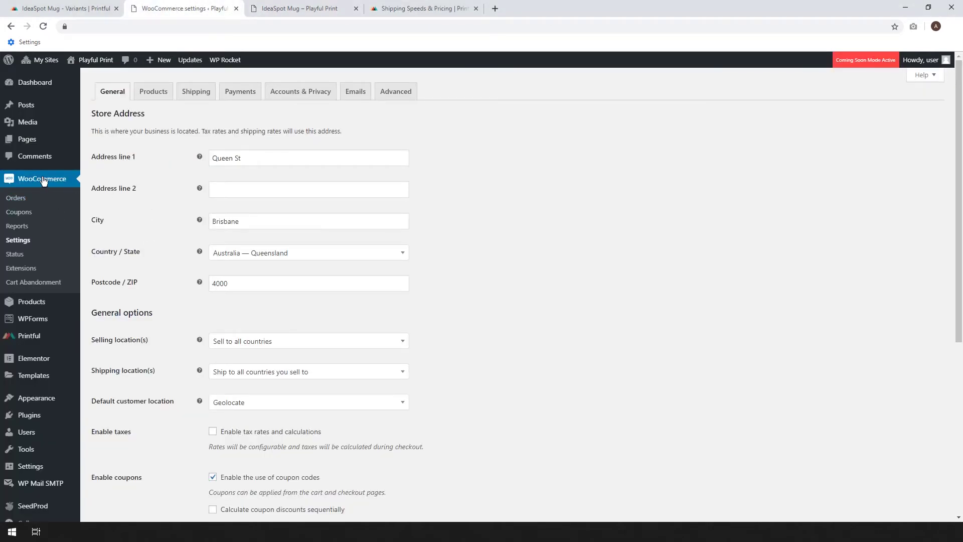
# Save Printful Shipping as enabled, with standard WooCommerce rates disabled for Printful products.
pyautogui.click(21, 241)
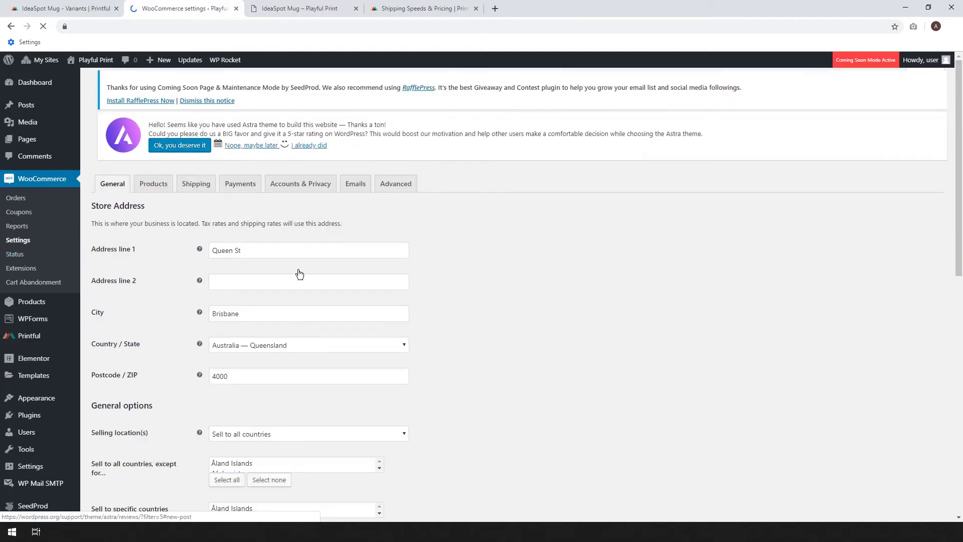
pyautogui.click(196, 91)
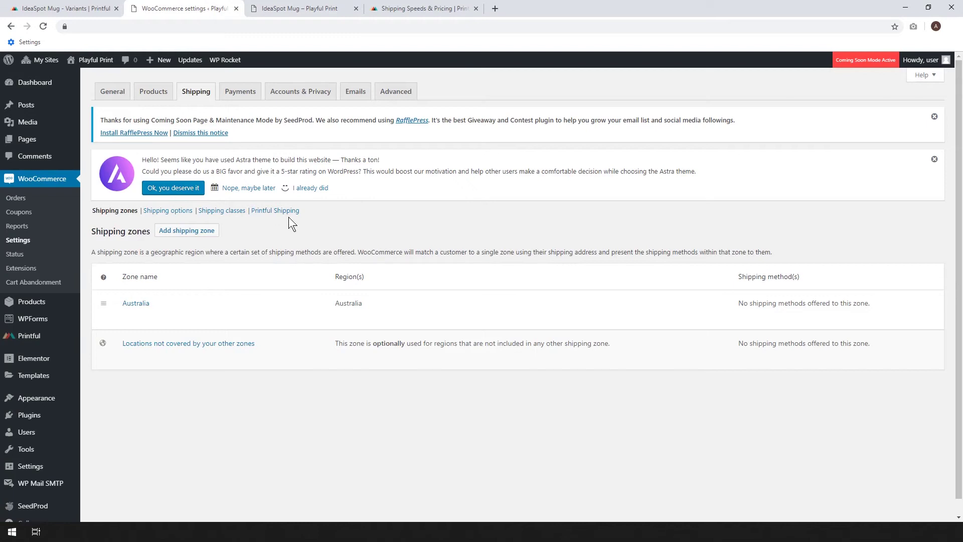
pyautogui.click(274, 211)
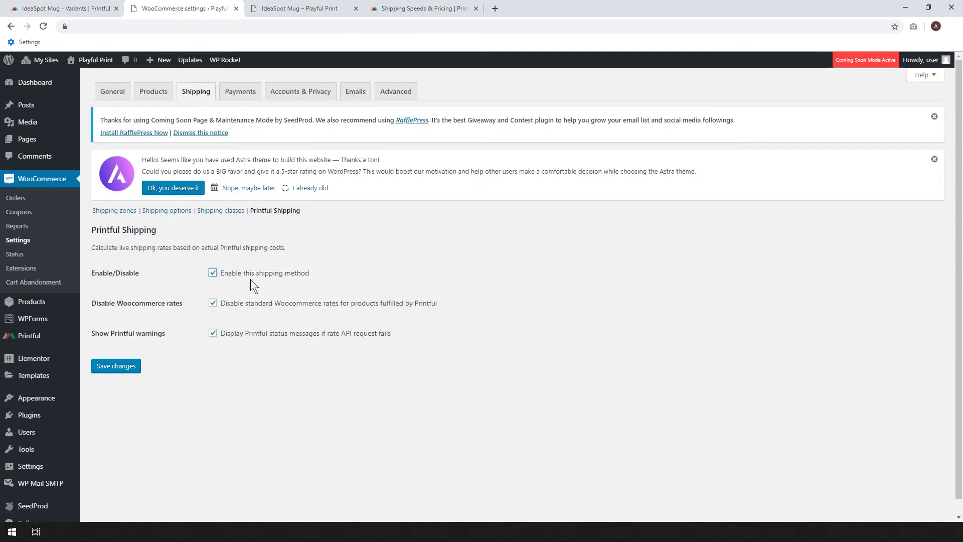
pyautogui.click(134, 368)
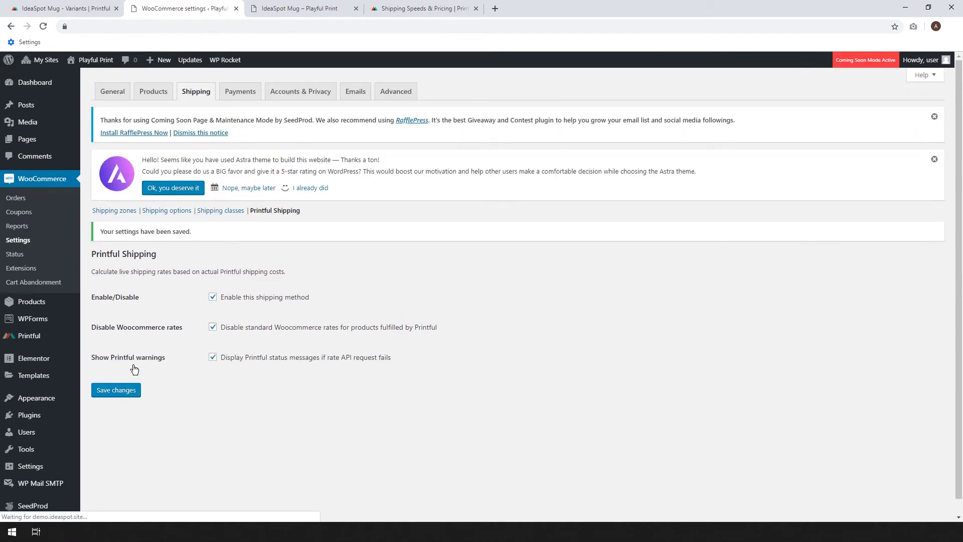
# Add the 11oz IdeaSpot Mug to the cart and check the shipping options under Cart totals.
pyautogui.click(311, 10)
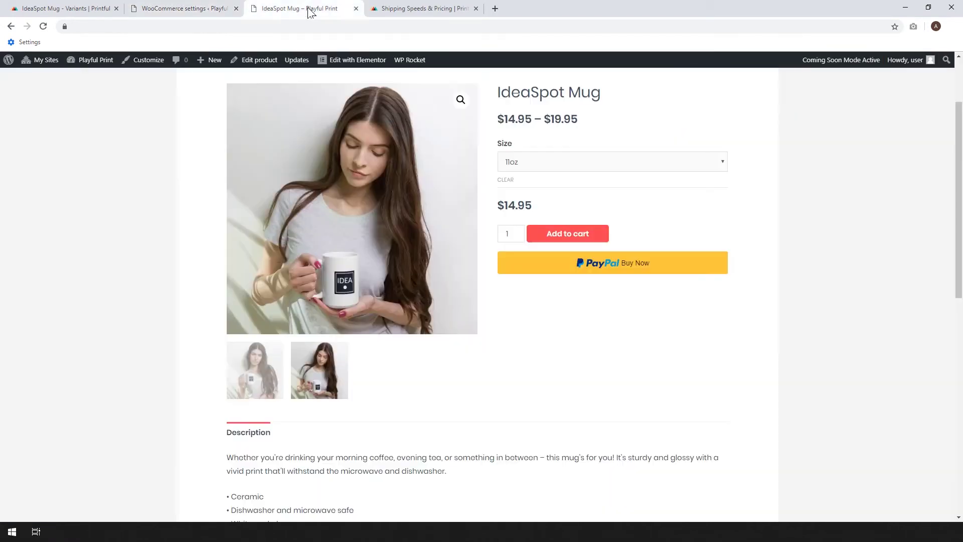
pyautogui.click(586, 234)
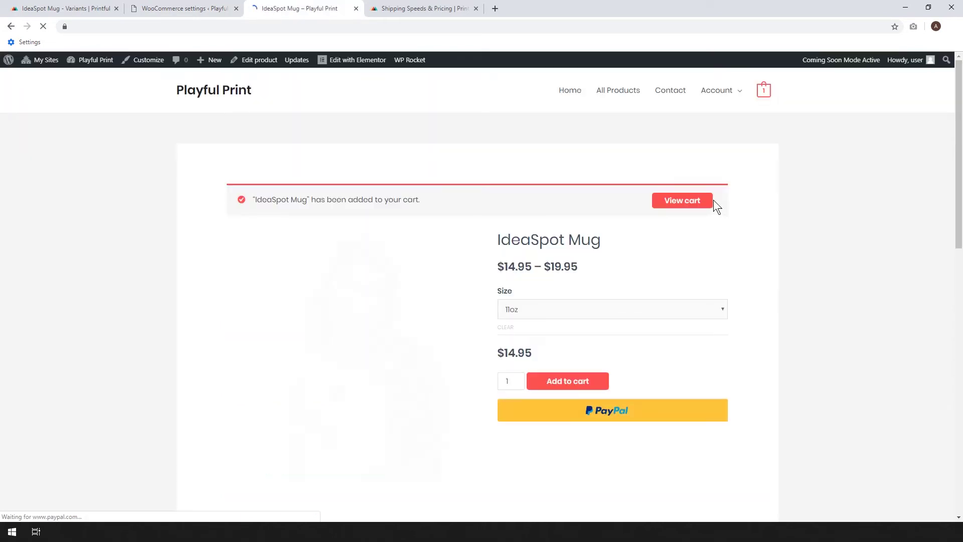
pyautogui.click(695, 200)
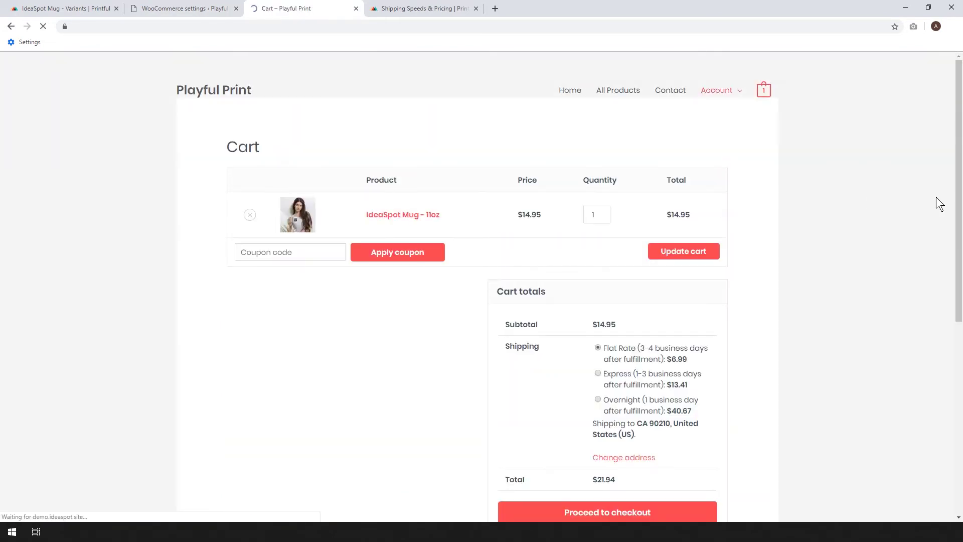
pyautogui.scroll(-1, 814, 257)
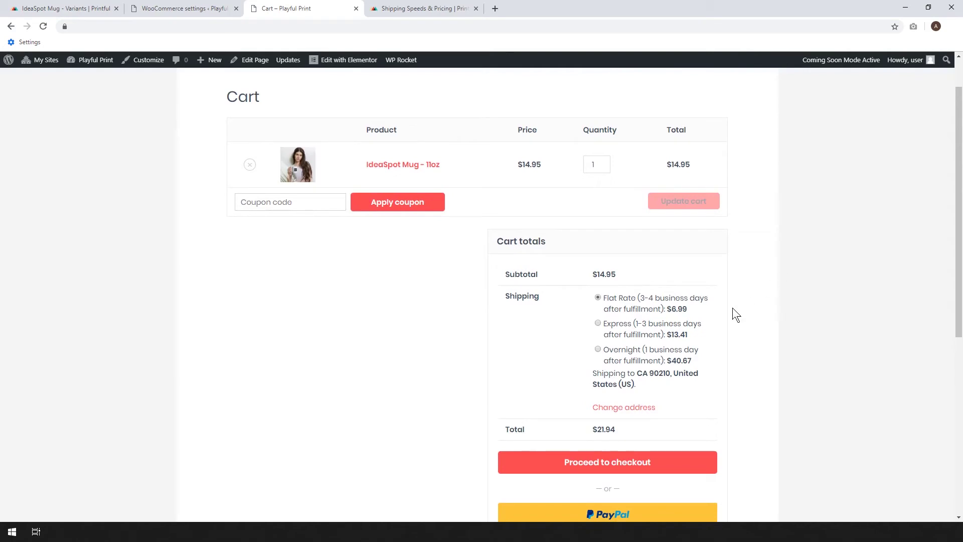
pyautogui.scroll(-2, 726, 309)
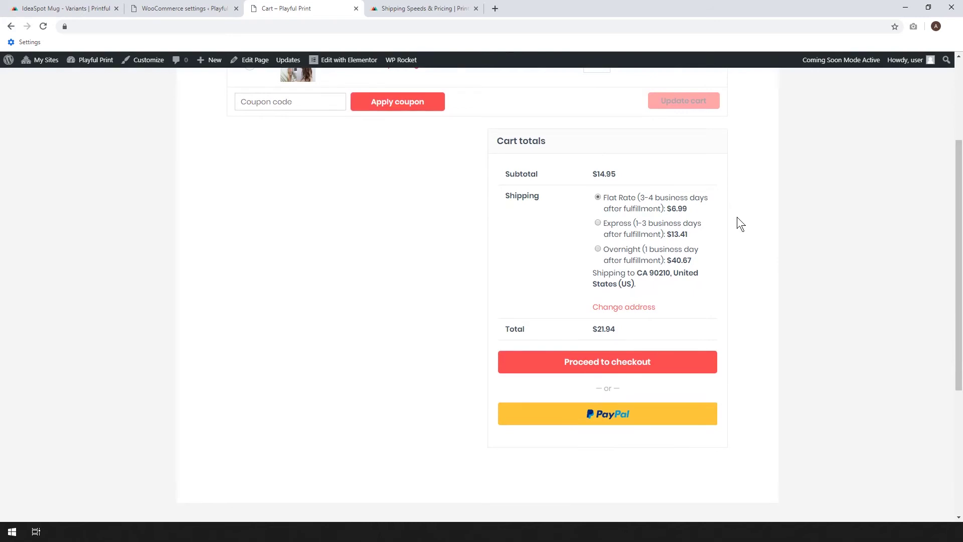
pyautogui.click(408, 8)
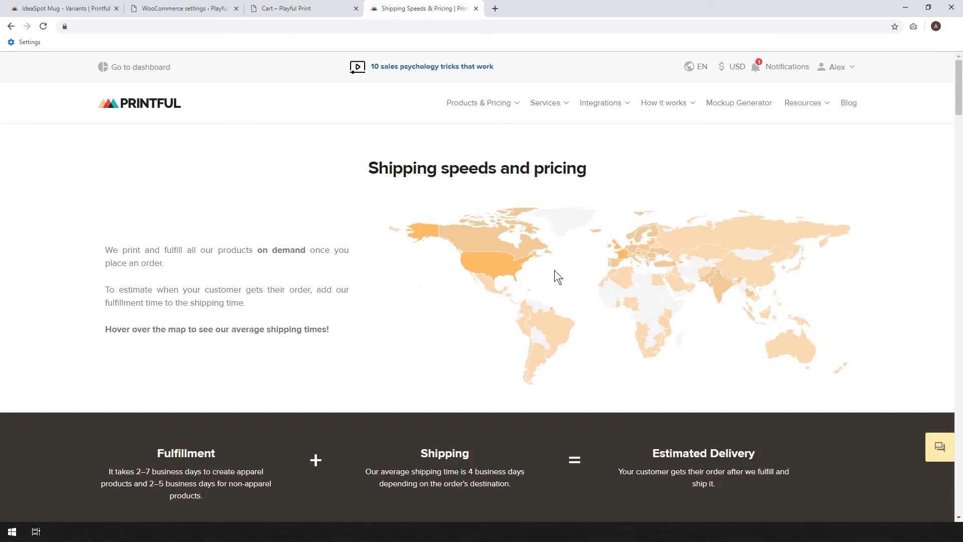
# Confirm the 3-4 day United States shipping estimate, then go back to the Playful Print cart.
pyautogui.moveTo(499, 266)
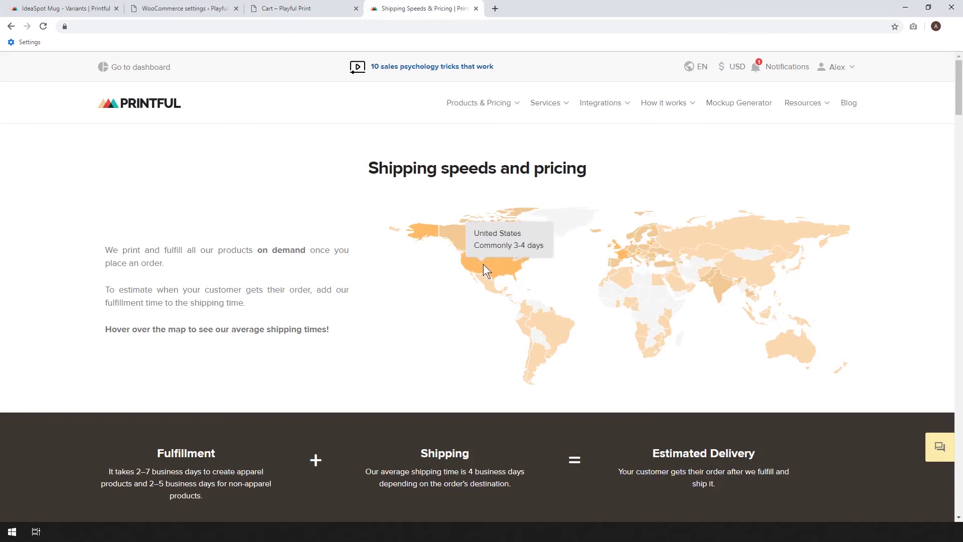
pyautogui.moveTo(626, 255)
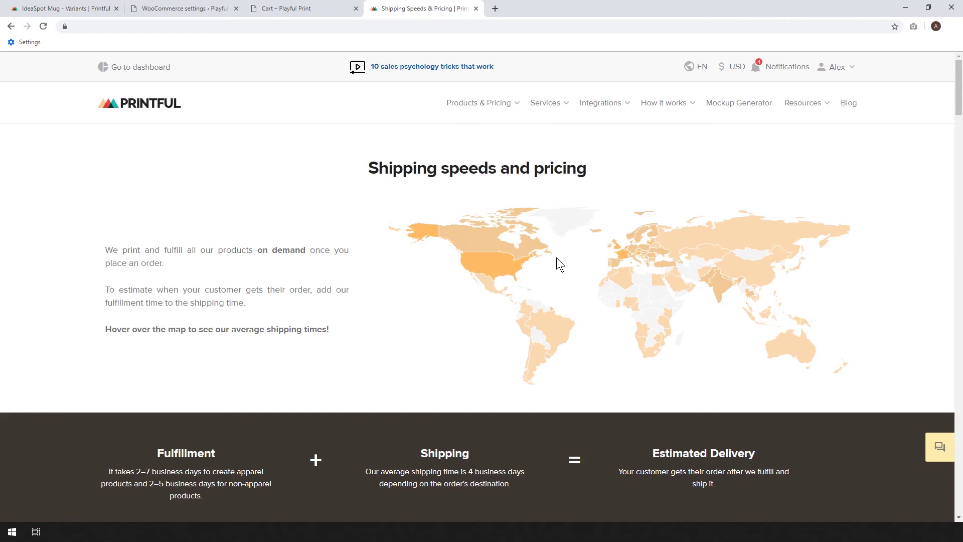
pyautogui.click(311, 7)
pyautogui.scroll(3, 333, 250)
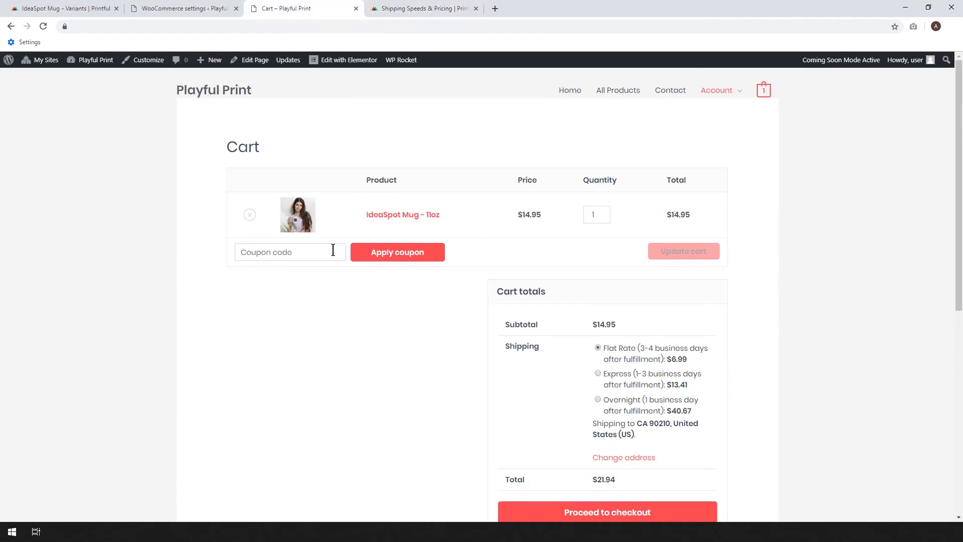
# Open the IdeaSpot Mug - 11oz product page and review its $14.95 price and description.
pyautogui.click(376, 215)
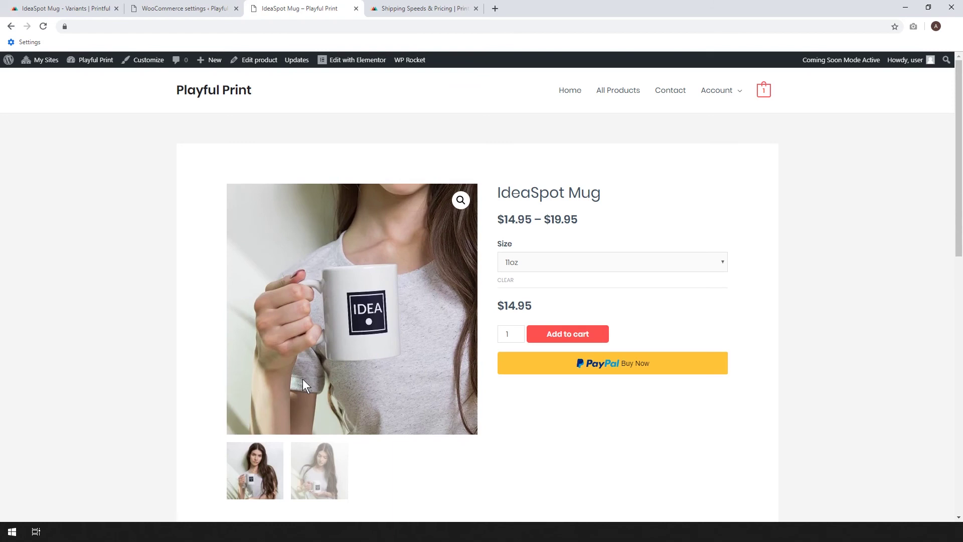
pyautogui.scroll(-1, 69, 488)
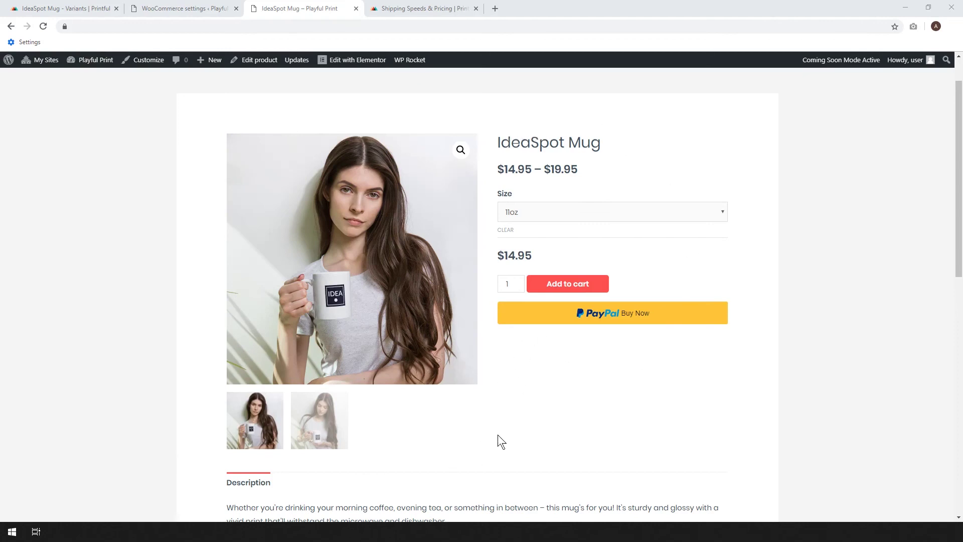
pyautogui.scroll(-2, 424, 452)
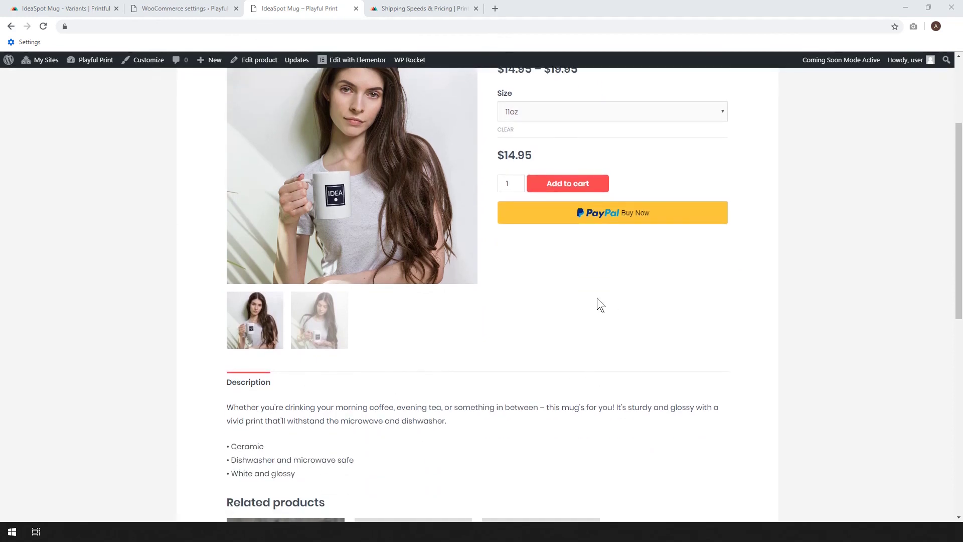
pyautogui.scroll(1, 597, 298)
pyautogui.scroll(1, 686, 187)
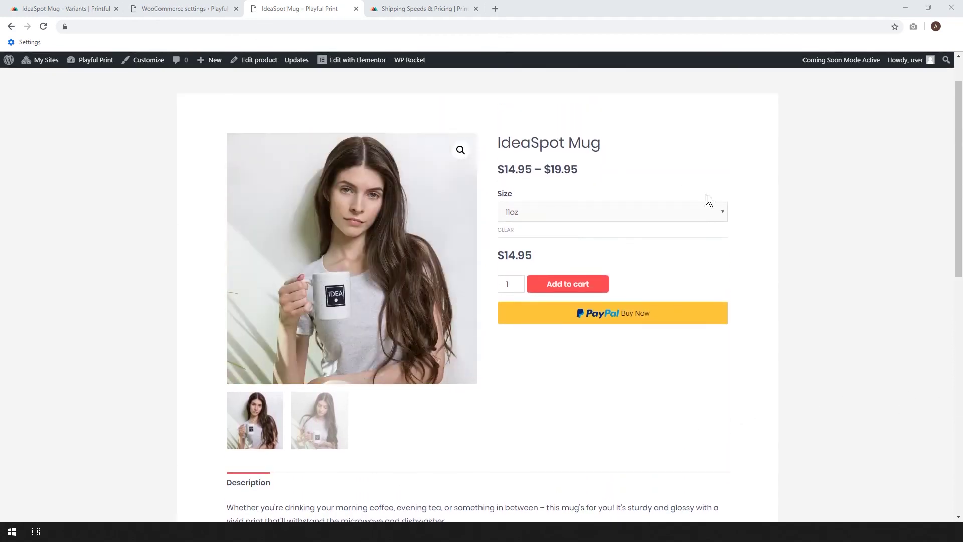
pyautogui.scroll(-2, 493, 414)
pyautogui.scroll(1, 573, 379)
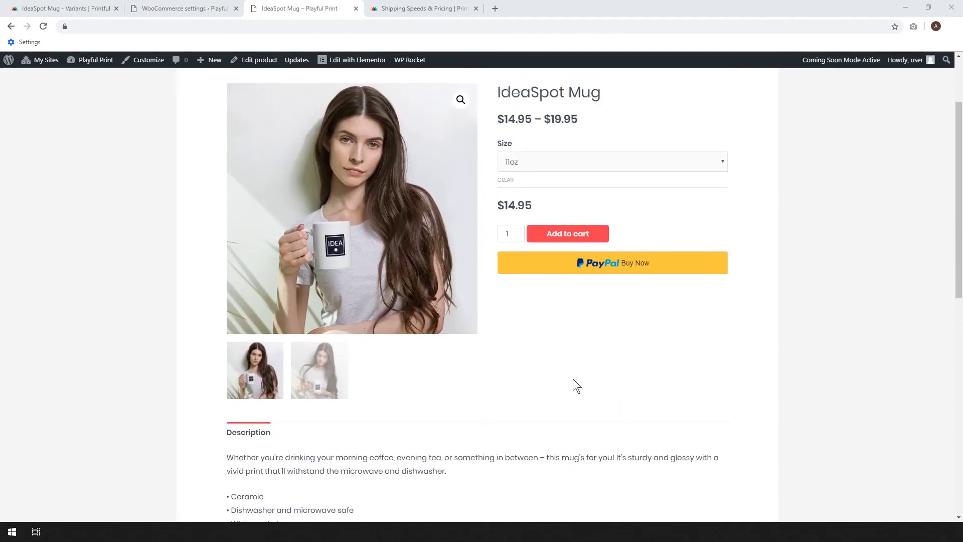
pyautogui.scroll(1, 573, 386)
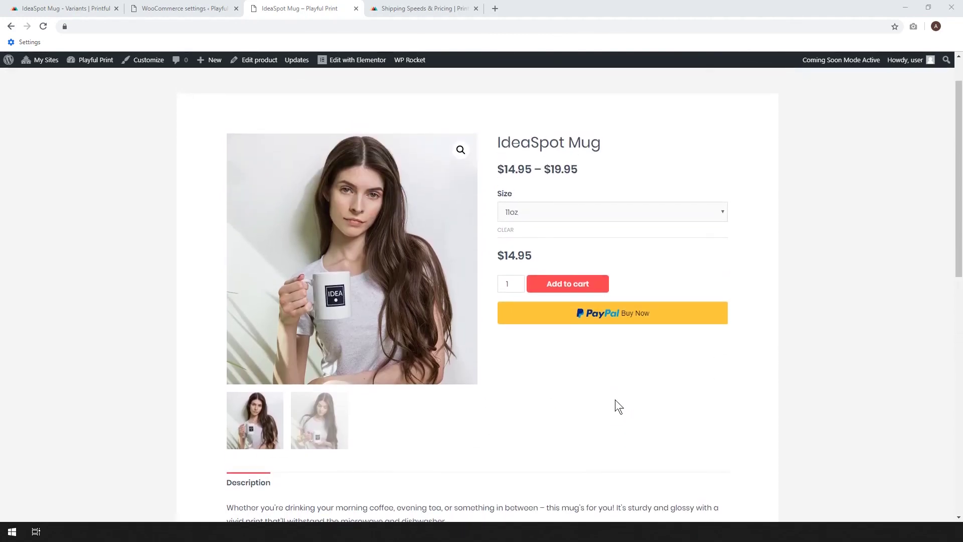